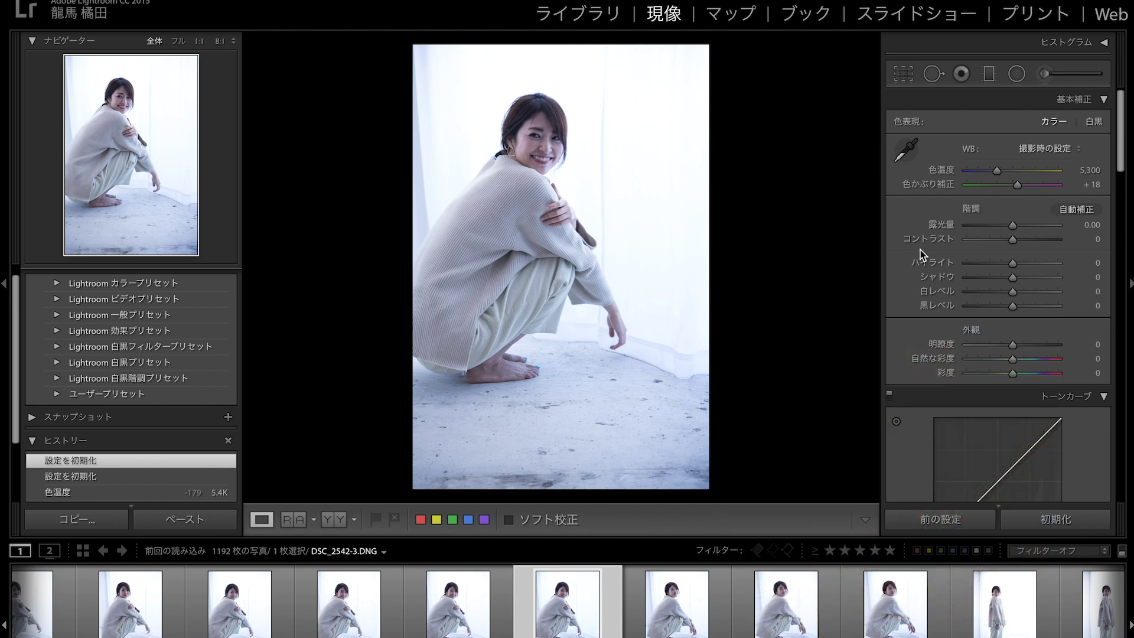
# Set the portrait's Basic panel Exposure to +0.10 after trying several values
pyautogui.moveTo(1013, 225); pyautogui.dragTo(1013, 229)
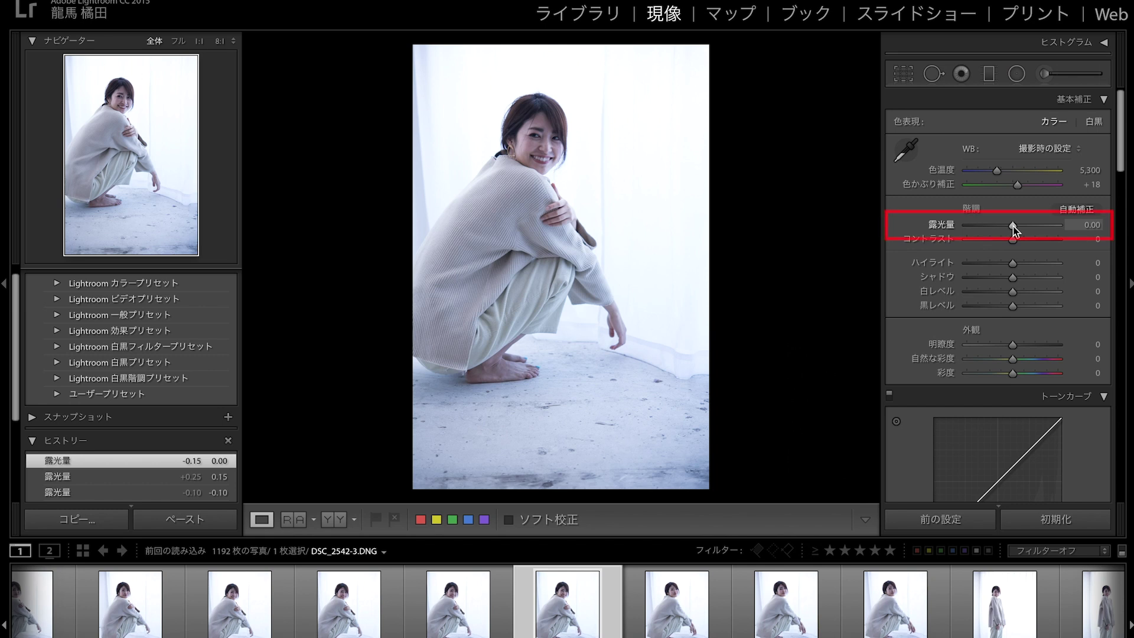
pyautogui.moveTo(1014, 225)
pyautogui.mouseDown()
pyautogui.moveTo(1024, 237)
pyautogui.moveTo(1012, 235)
pyautogui.mouseUp()
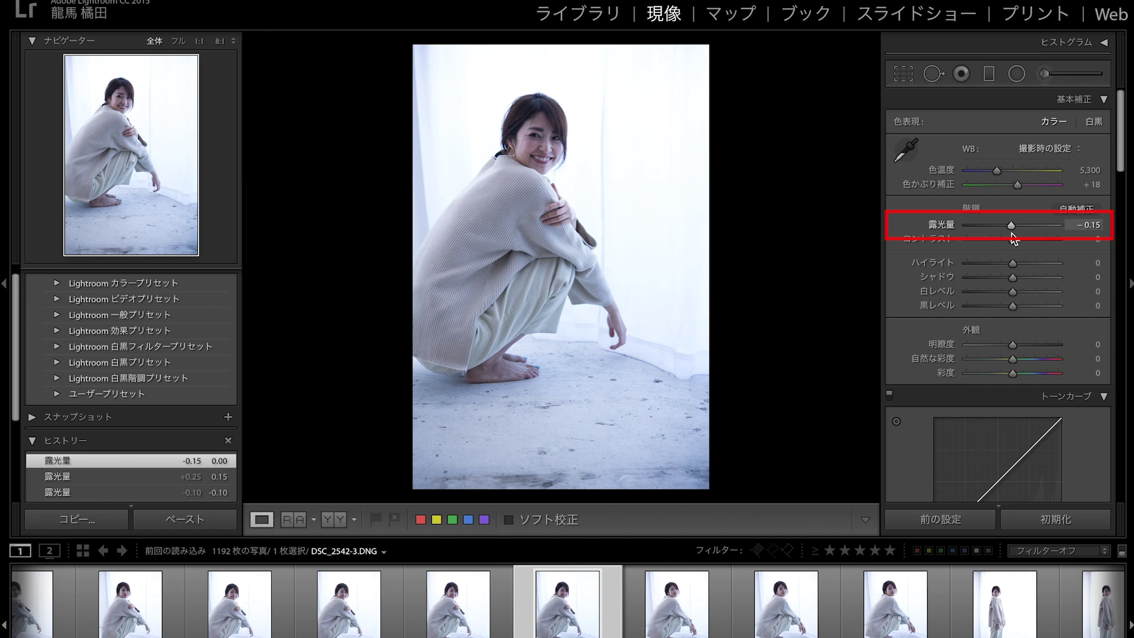
pyautogui.moveTo(1013, 237); pyautogui.dragTo(1015, 237)
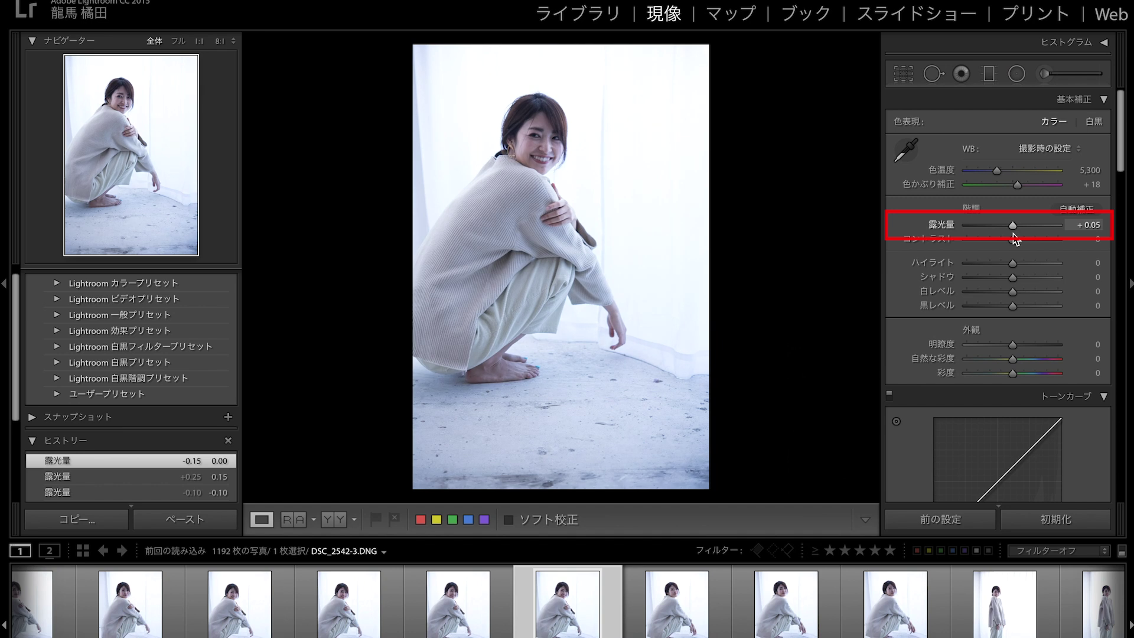
pyautogui.moveTo(1013, 233); pyautogui.dragTo(1014, 235)
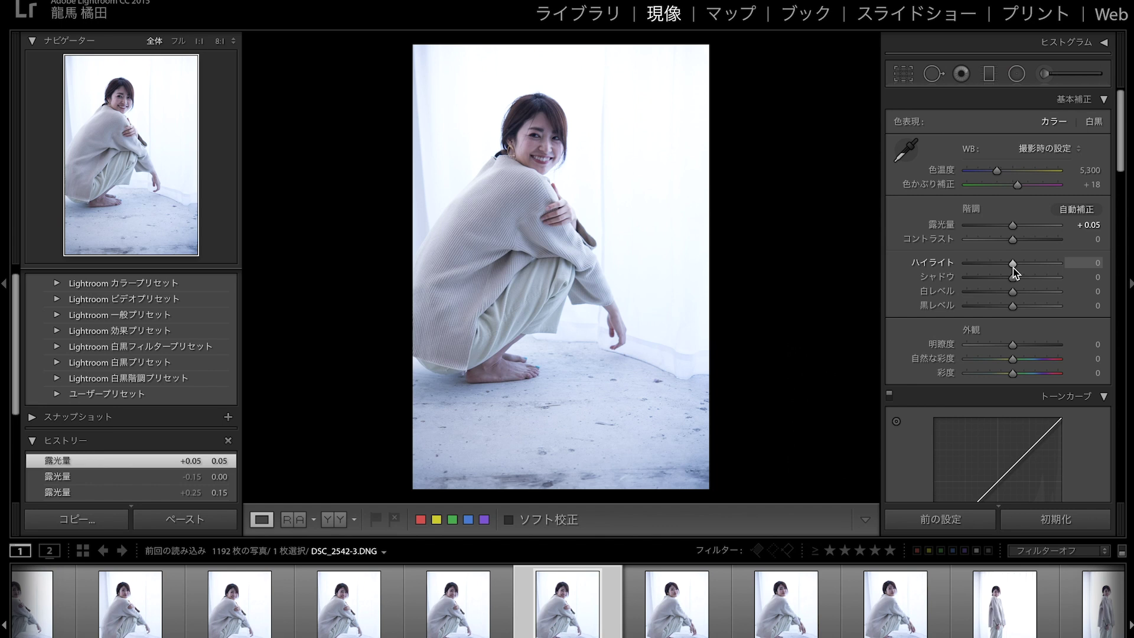
pyautogui.scroll(-5, 1014, 277)
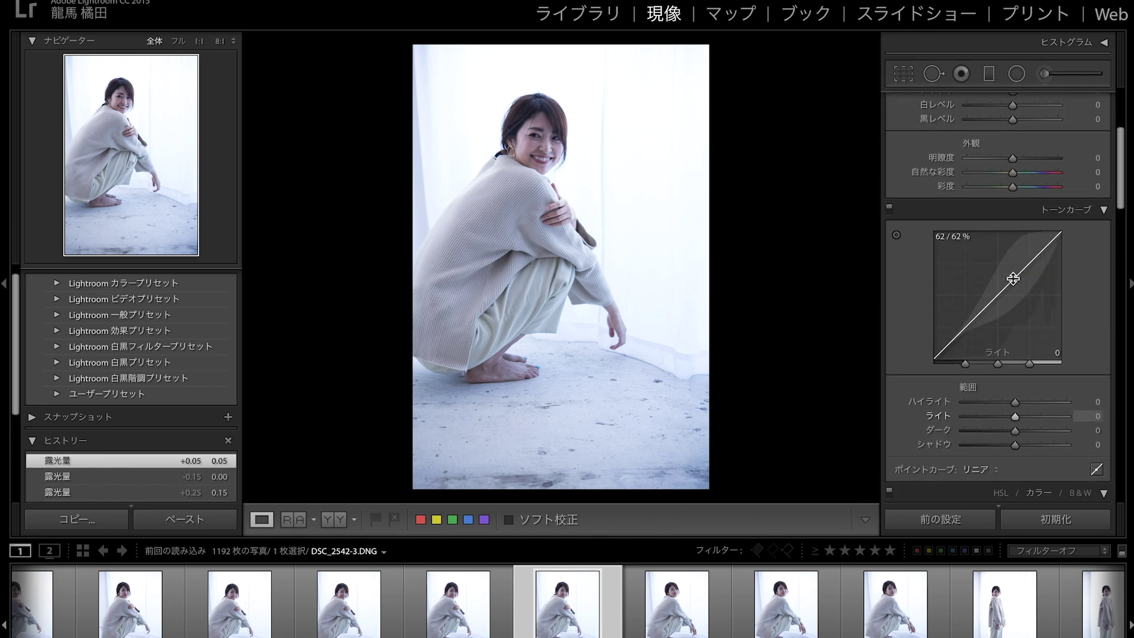
pyautogui.scroll(3, 1014, 278)
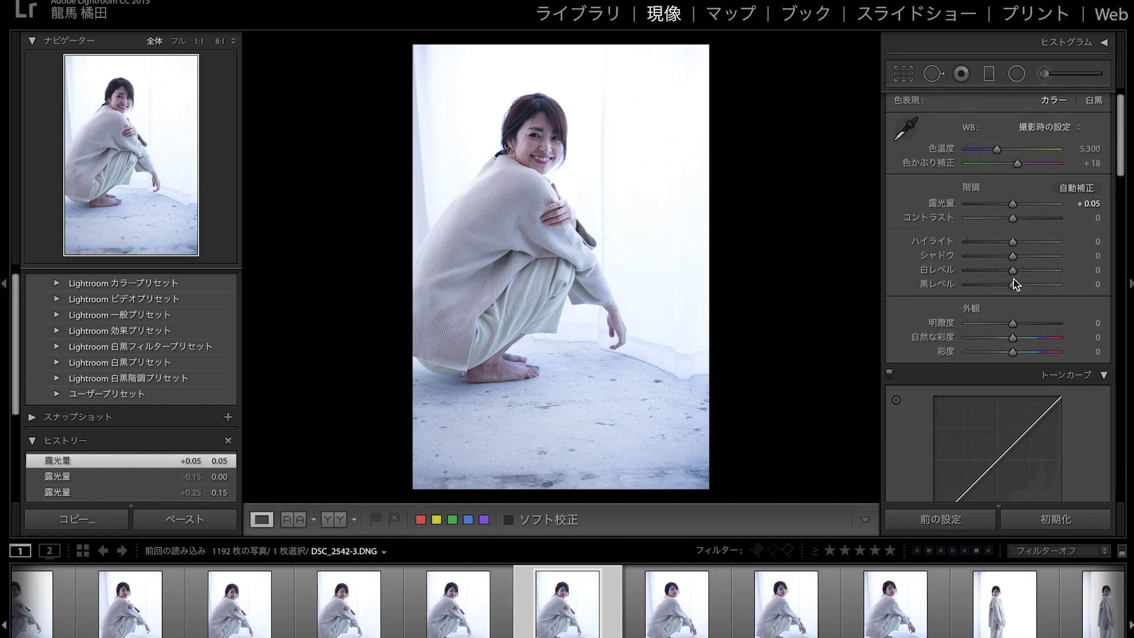
pyautogui.scroll(1, 1013, 279)
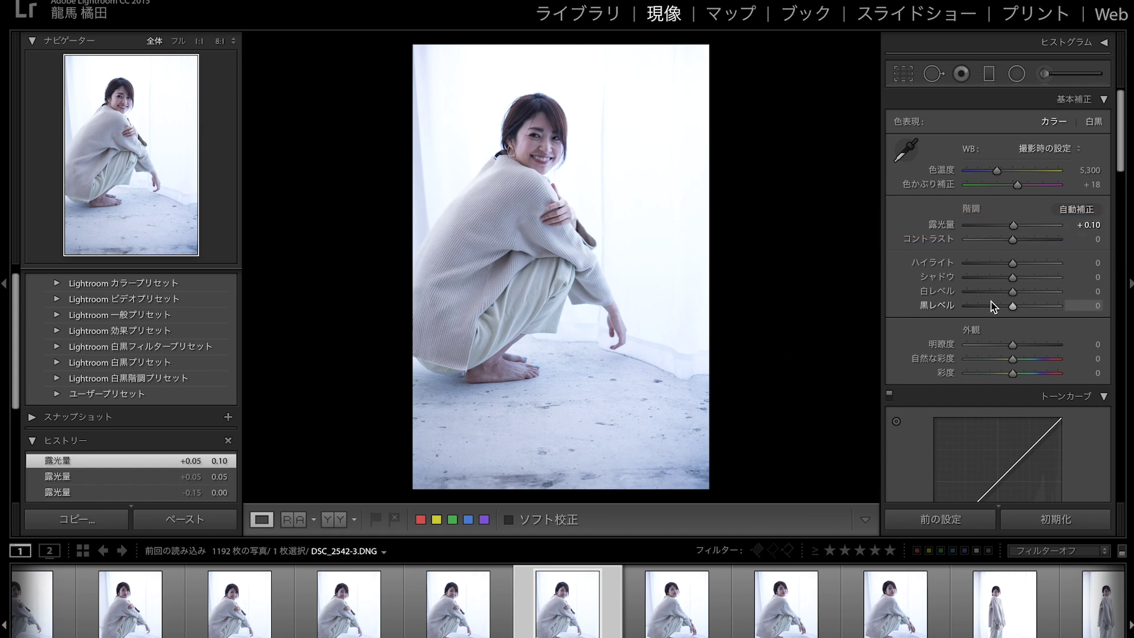
pyautogui.scroll(-5, 991, 314)
pyautogui.scroll(-2, 991, 314)
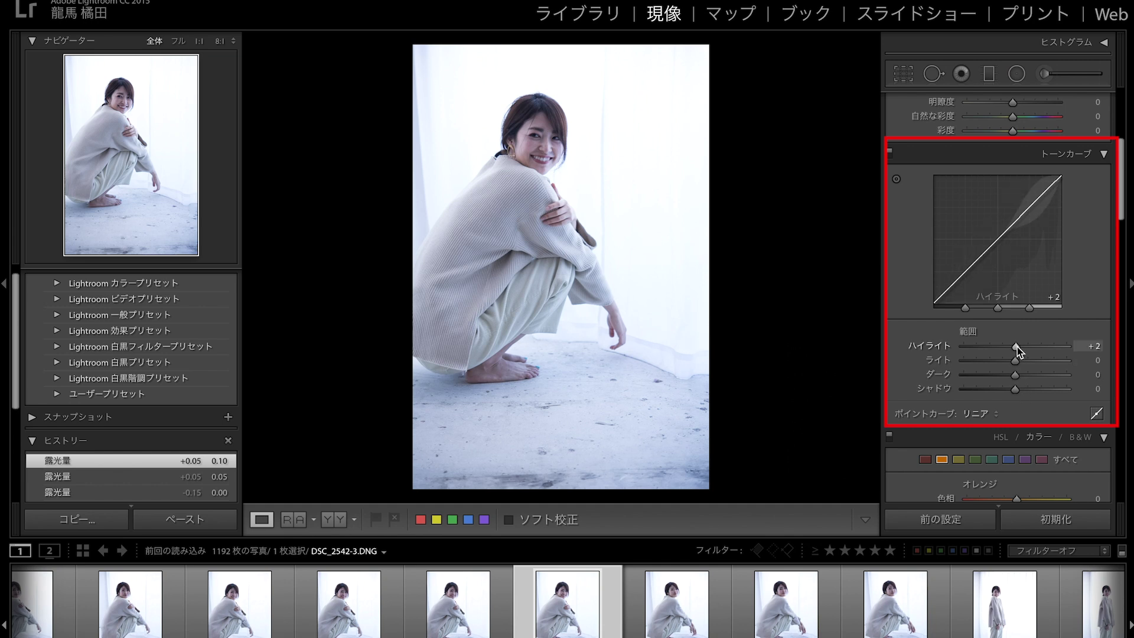
# Try the tone curve Highlights and Lights, reset Lights to 0, and set Darks to +44
pyautogui.moveTo(1015, 347)
pyautogui.mouseDown()
pyautogui.moveTo(1121, 366)
pyautogui.moveTo(1017, 354)
pyautogui.mouseUp()
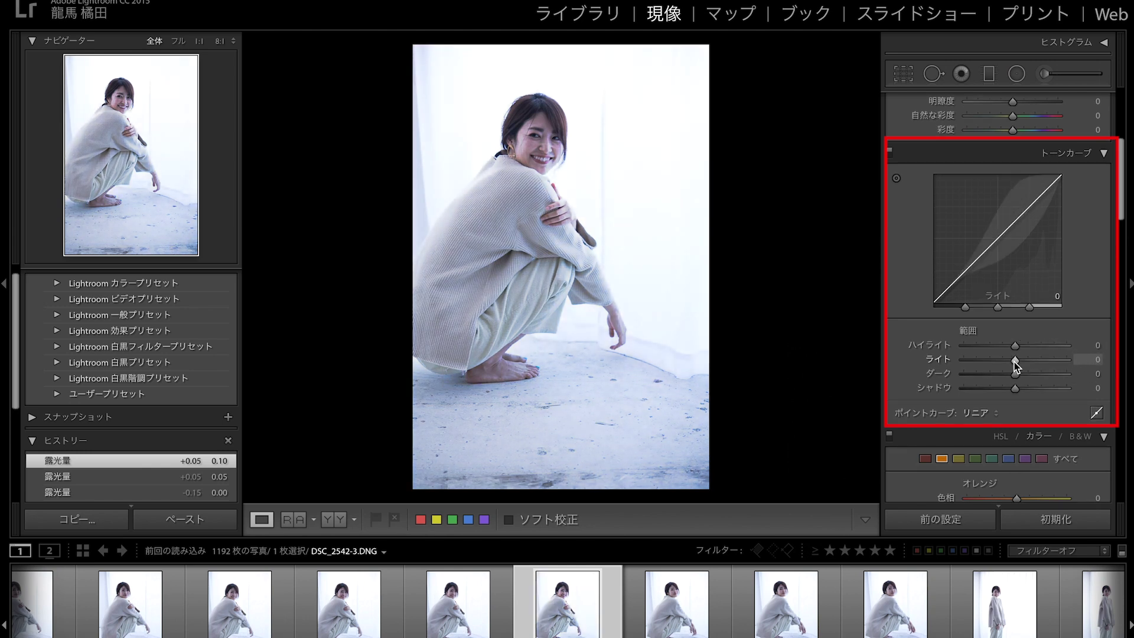
pyautogui.moveTo(1015, 361); pyautogui.dragTo(1028, 360)
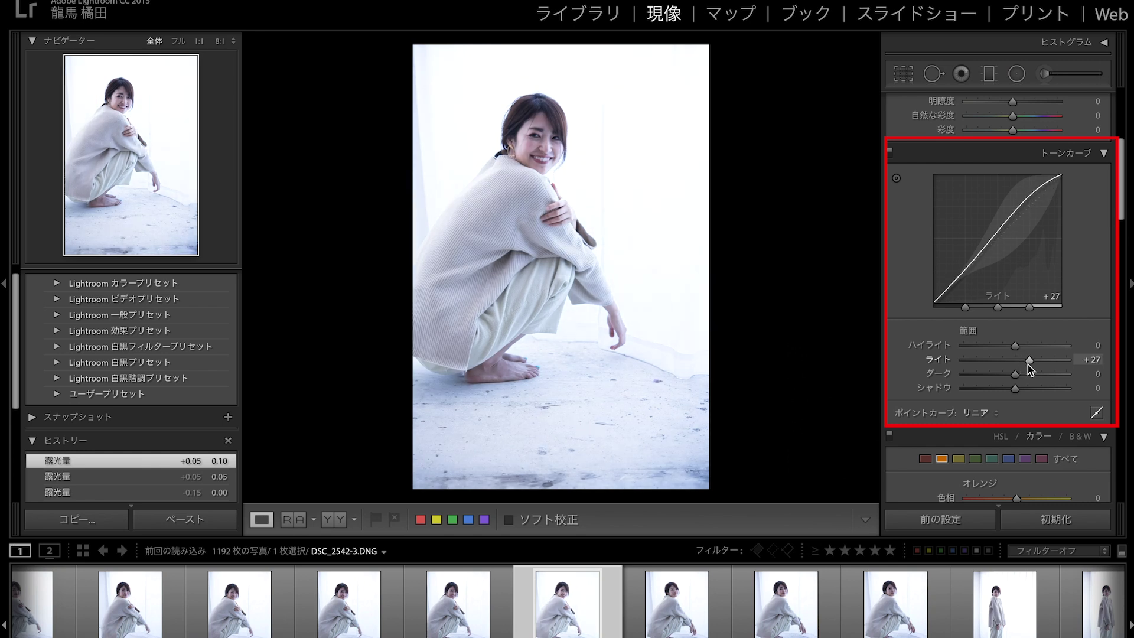
pyautogui.moveTo(1028, 364)
pyautogui.mouseDown()
pyautogui.moveTo(1050, 373)
pyautogui.moveTo(1013, 367)
pyautogui.mouseUp()
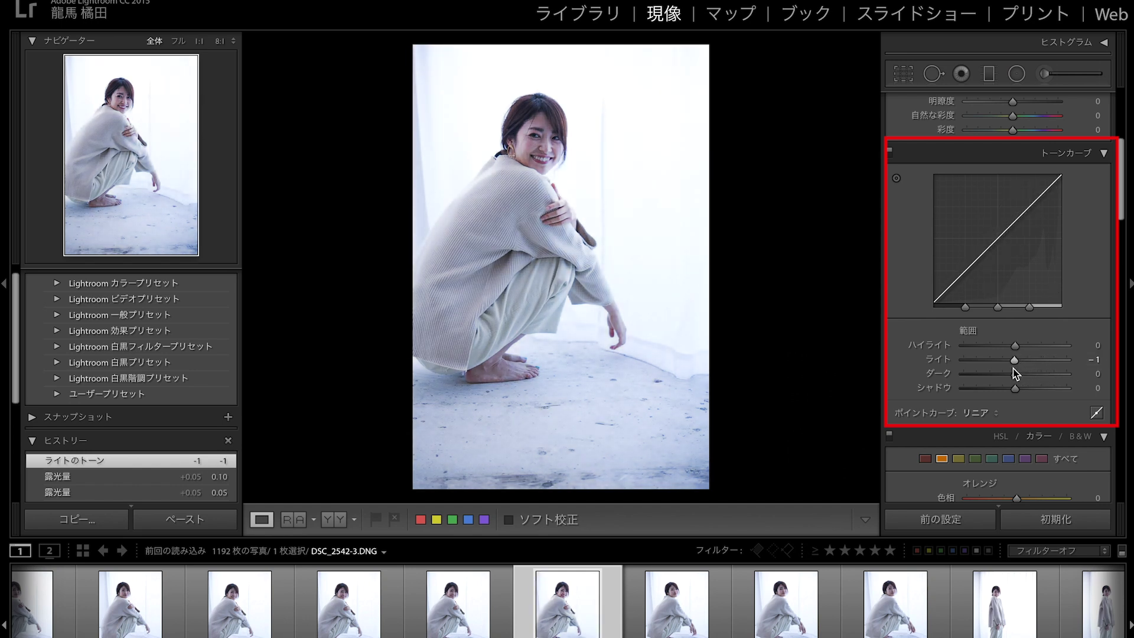
pyautogui.doubleClick(1013, 364)
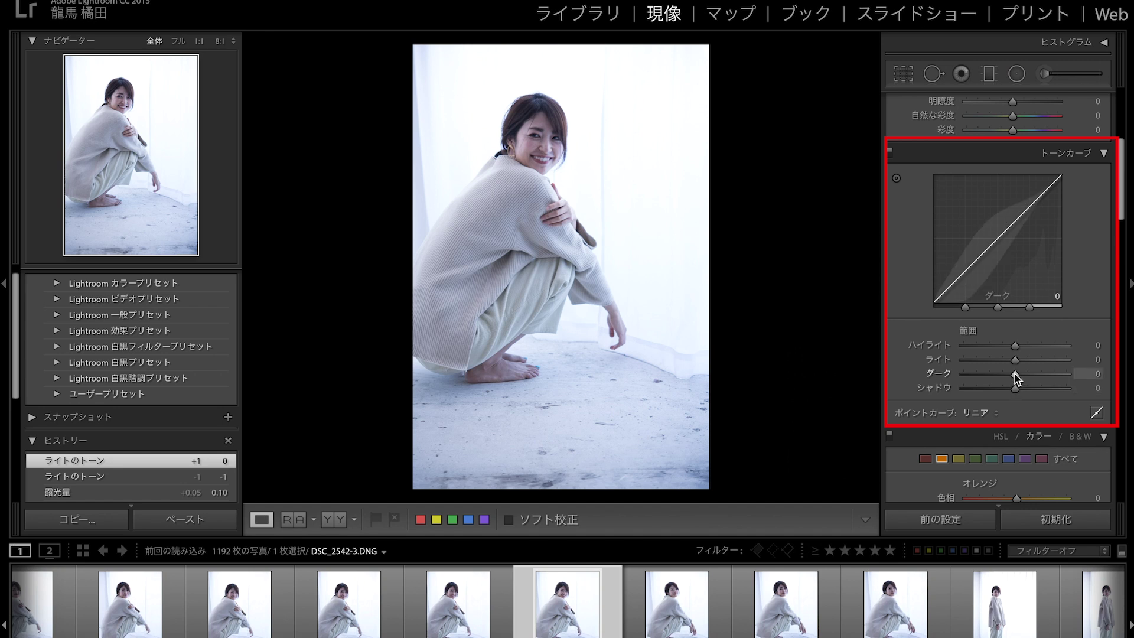
pyautogui.moveTo(1014, 374); pyautogui.dragTo(1057, 390)
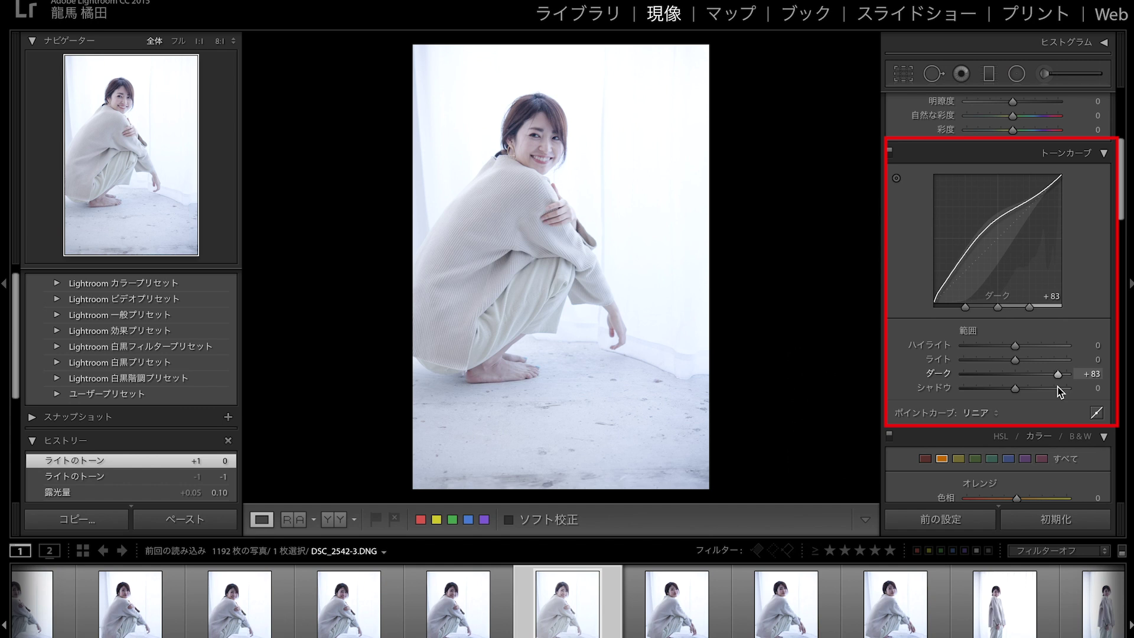
pyautogui.moveTo(1062, 393); pyautogui.dragTo(1037, 388)
# Reset and set the tone curve Shadows to +25, then raise Darks to +53
pyautogui.doubleClick(1037, 387)
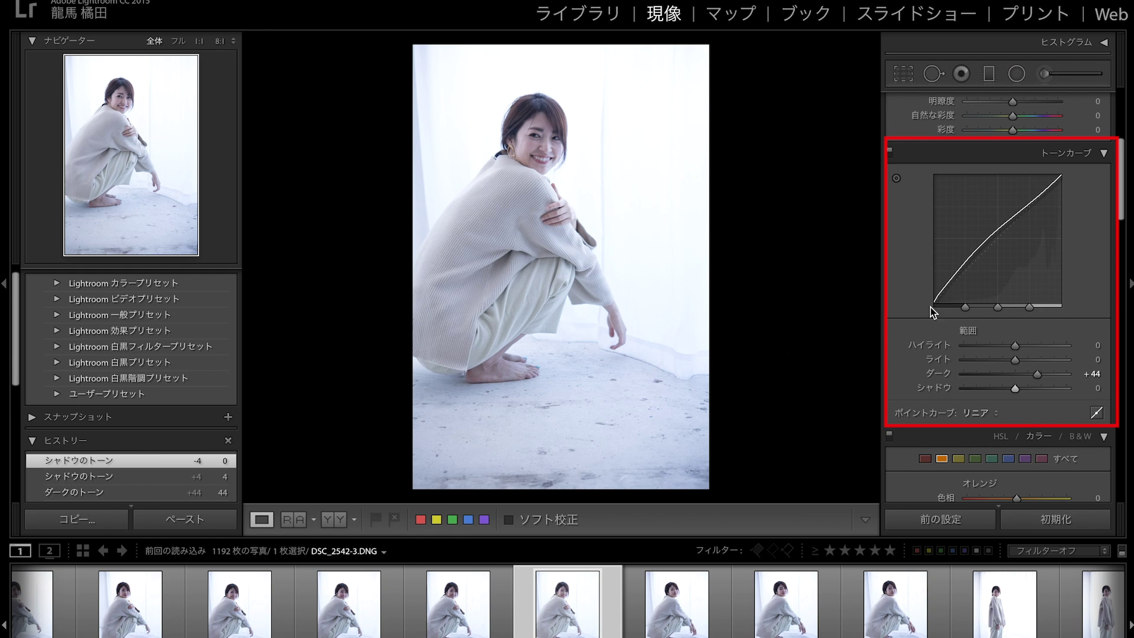
pyautogui.moveTo(1016, 392); pyautogui.dragTo(1004, 392)
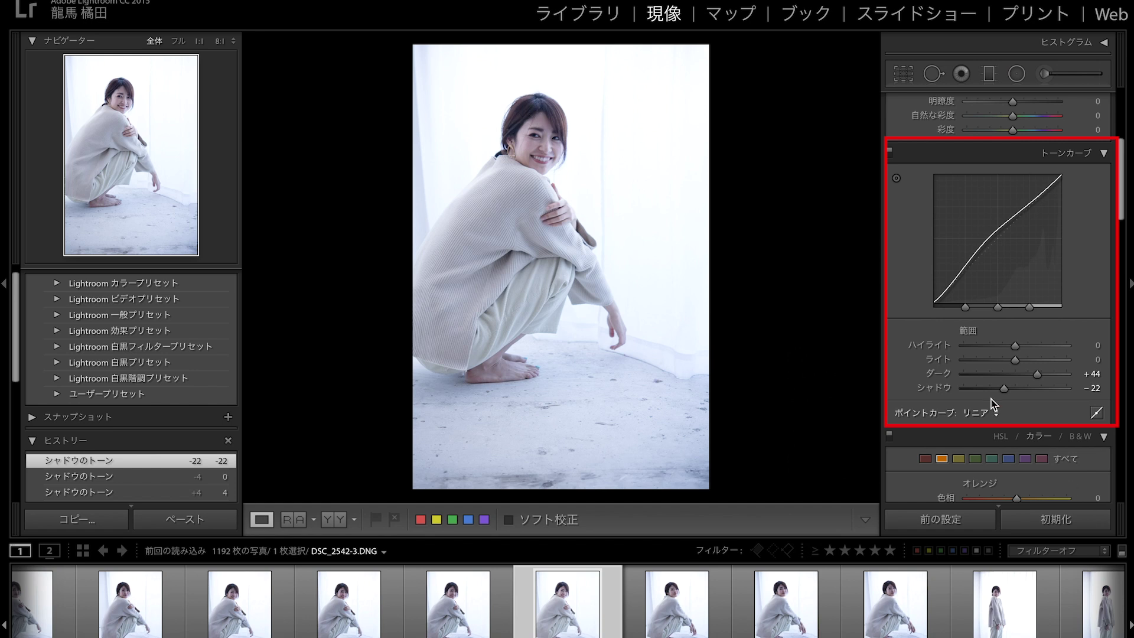
pyautogui.moveTo(1004, 385); pyautogui.dragTo(1020, 395)
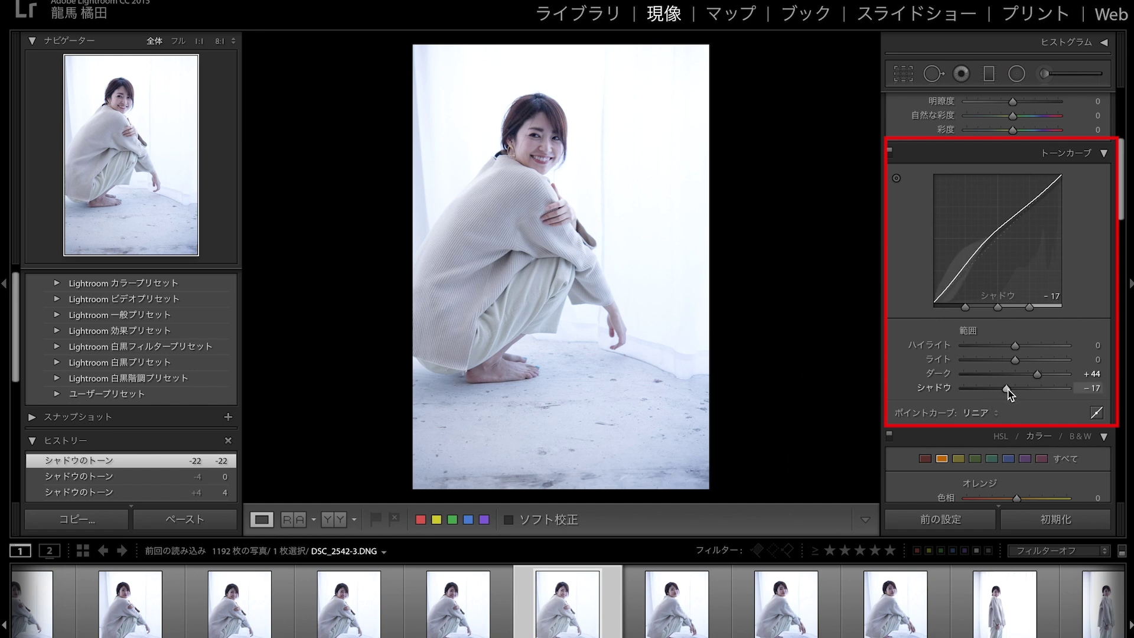
pyautogui.moveTo(1020, 396); pyautogui.dragTo(1024, 398)
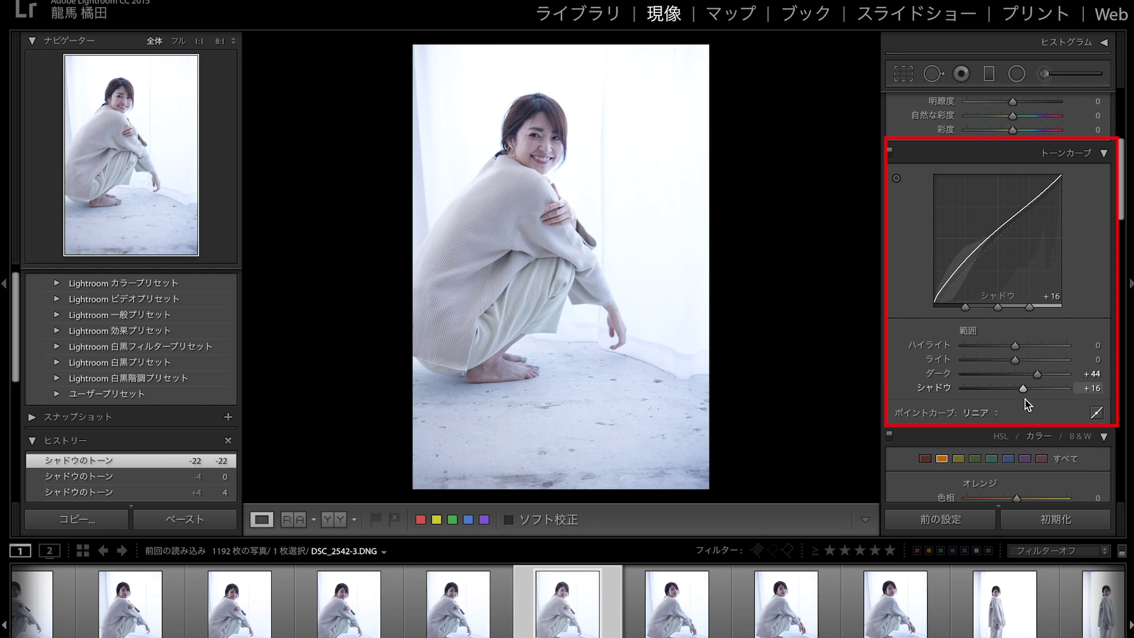
pyautogui.moveTo(1024, 403); pyautogui.dragTo(1070, 422)
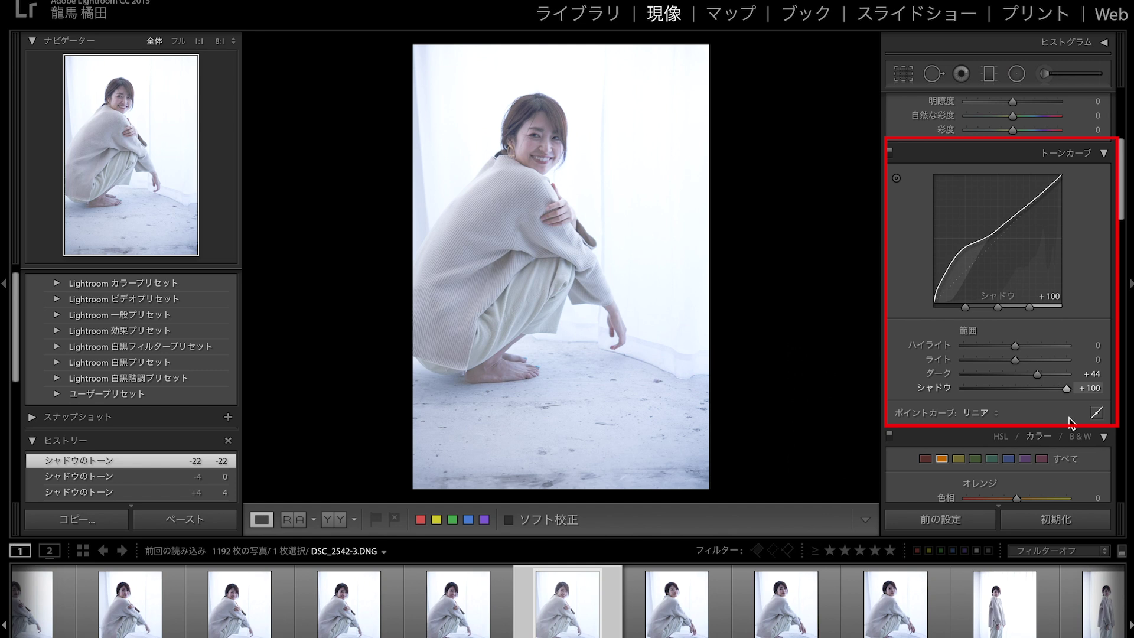
pyautogui.moveTo(1071, 422); pyautogui.dragTo(1013, 403)
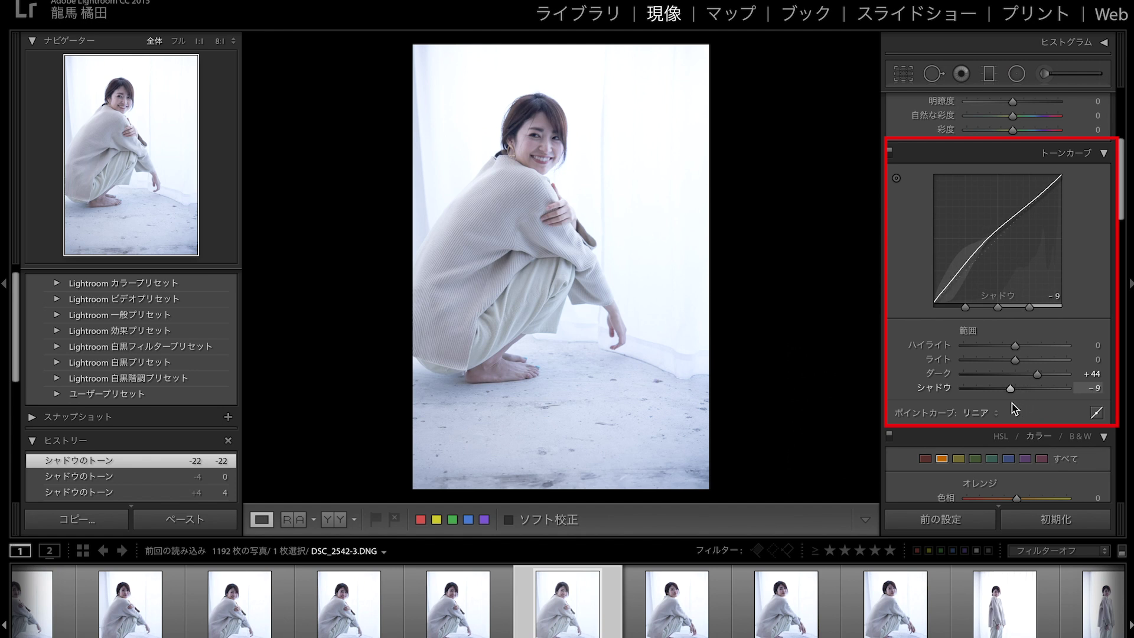
pyautogui.moveTo(1014, 407); pyautogui.dragTo(1021, 407)
pyautogui.moveTo(1025, 410); pyautogui.dragTo(1030, 418)
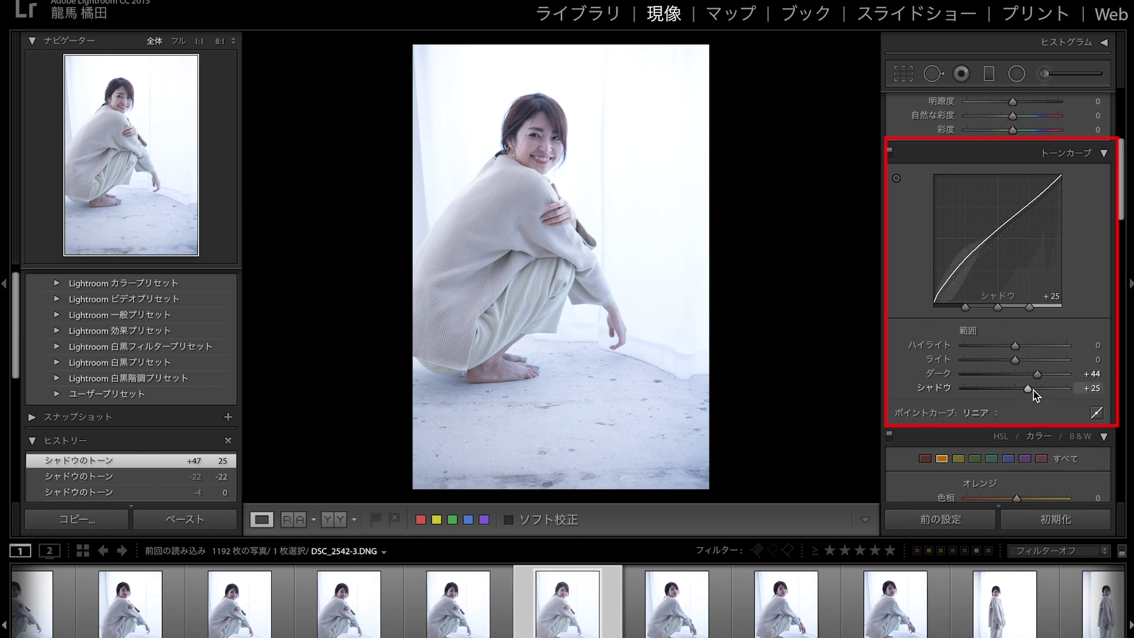
pyautogui.moveTo(1040, 376); pyautogui.dragTo(1041, 379)
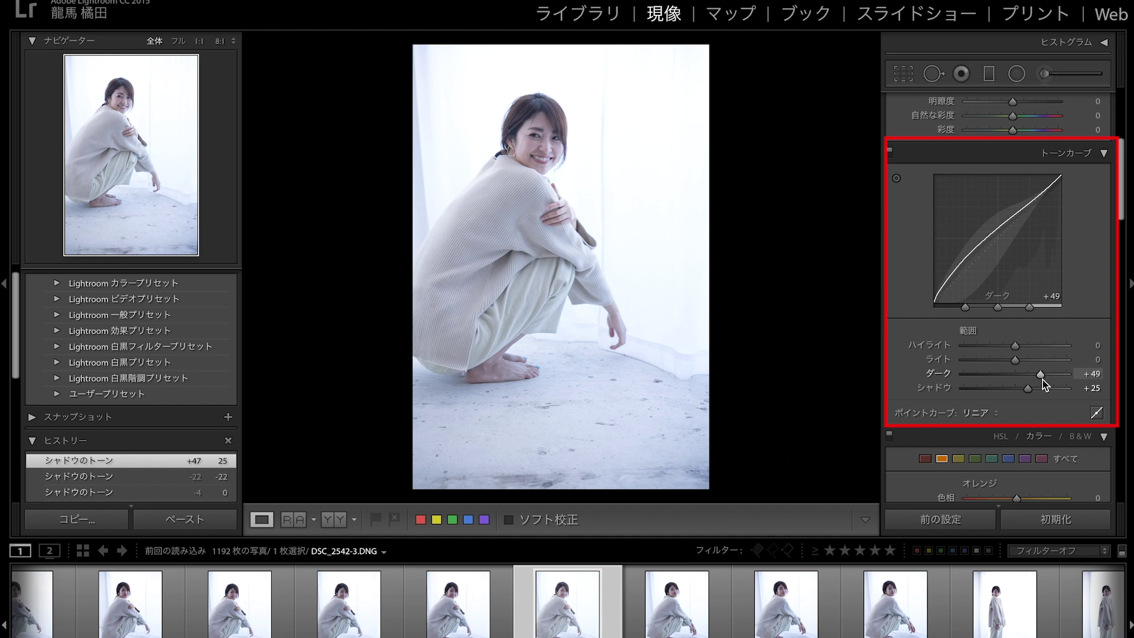
pyautogui.moveTo(1040, 378); pyautogui.dragTo(1045, 379)
# Check the face at 1:1 zoom, return to Fit, and raise tone curve Darks to +58
pyautogui.click(534, 100)
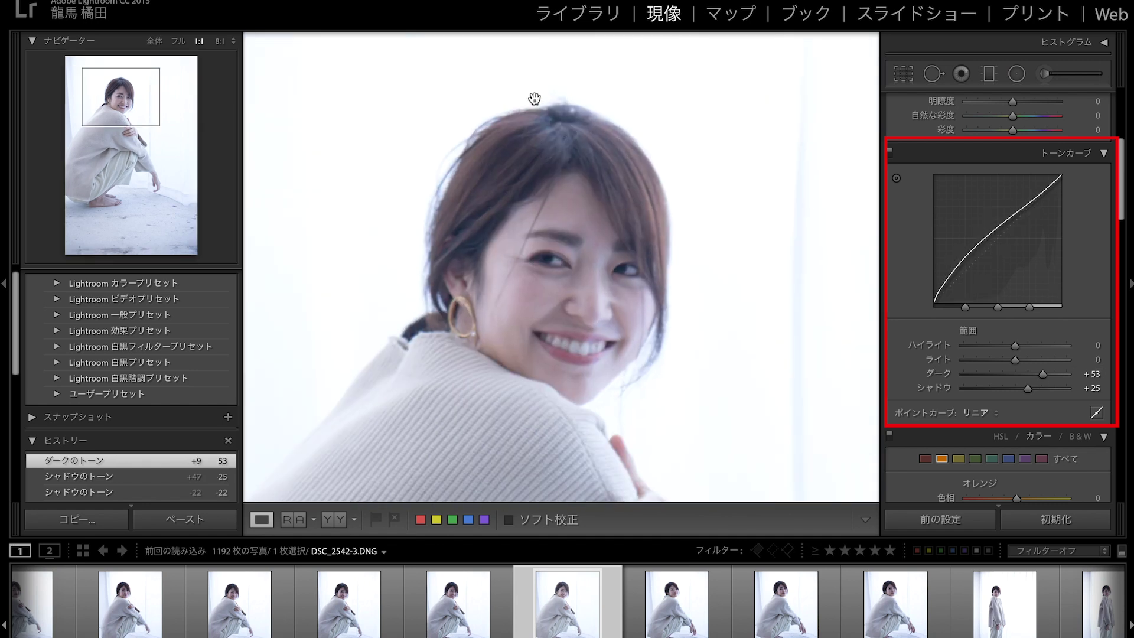
pyautogui.click(543, 110)
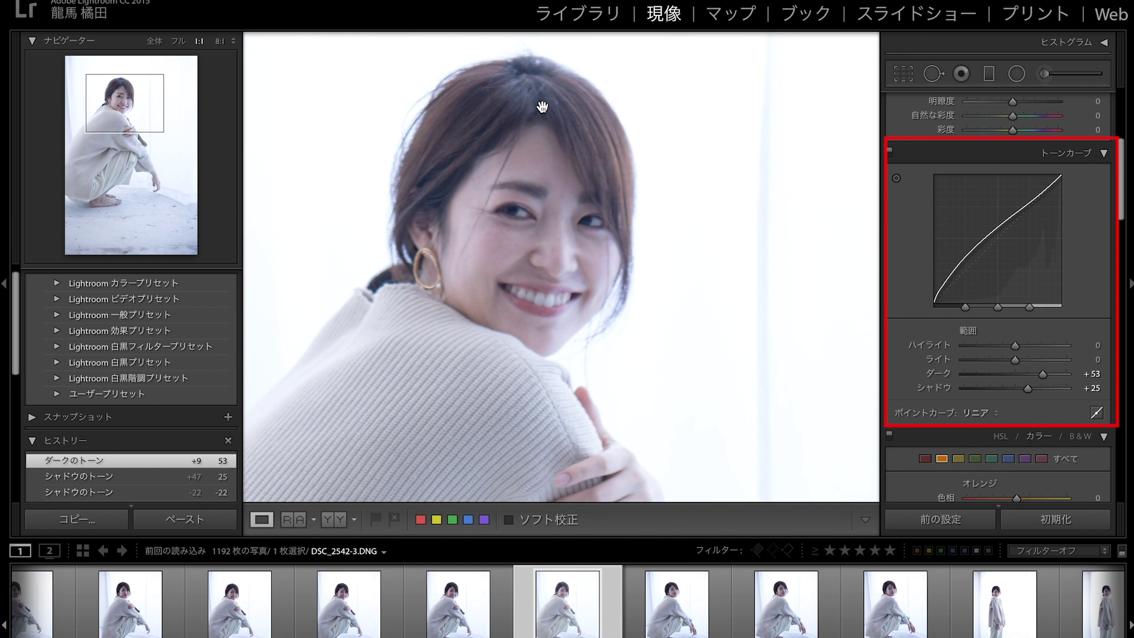
pyautogui.click(542, 107)
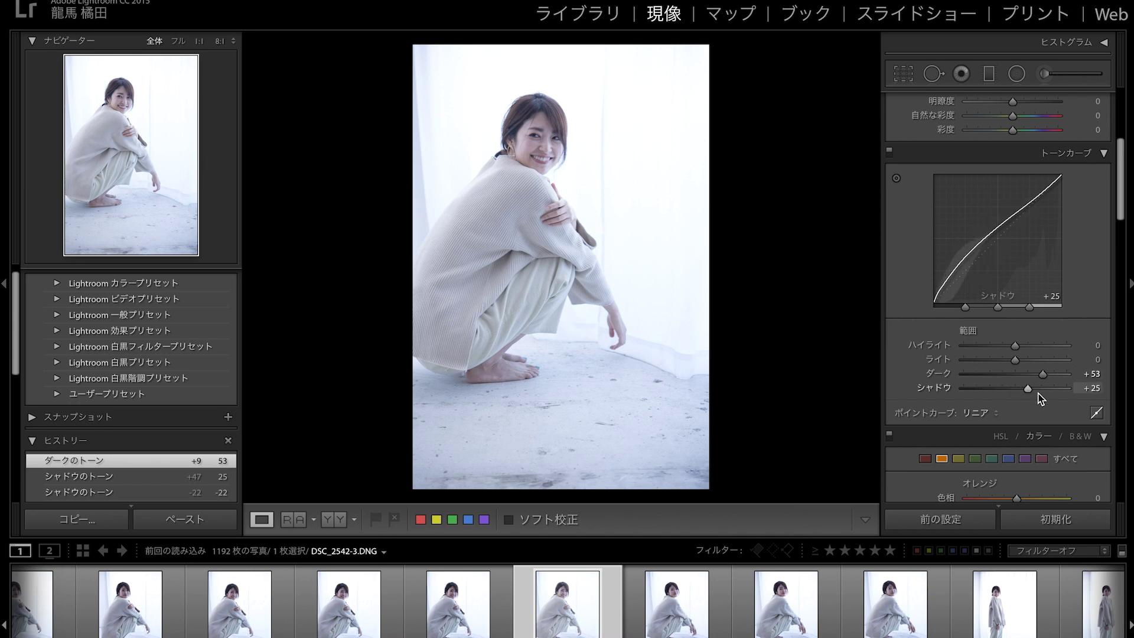
pyautogui.moveTo(1042, 374); pyautogui.dragTo(1045, 377)
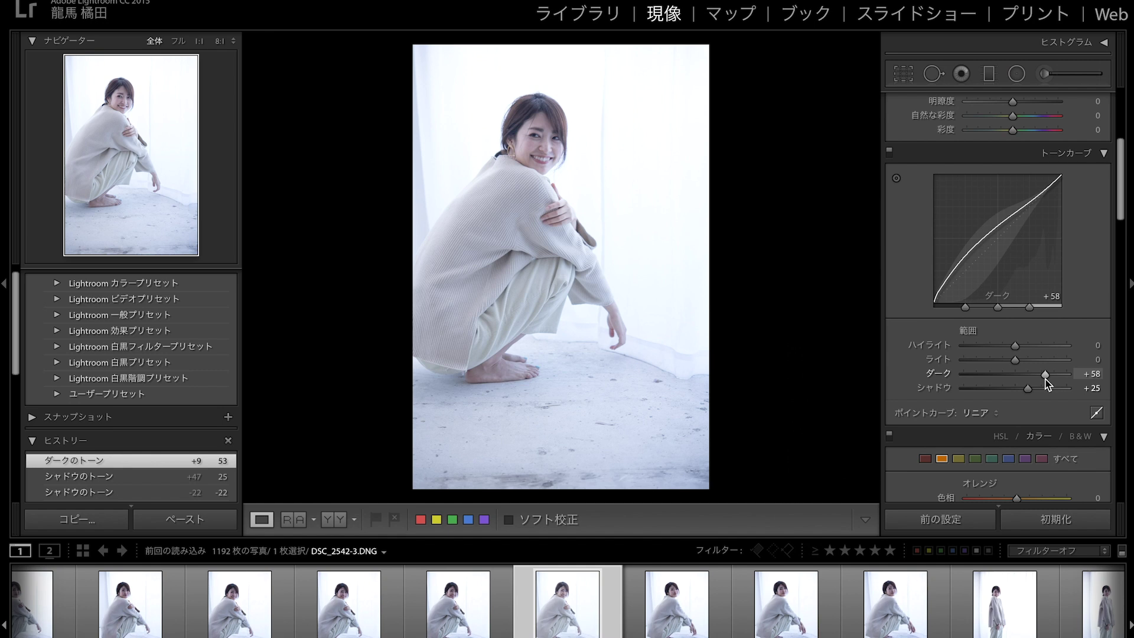
pyautogui.scroll(5, 1029, 340)
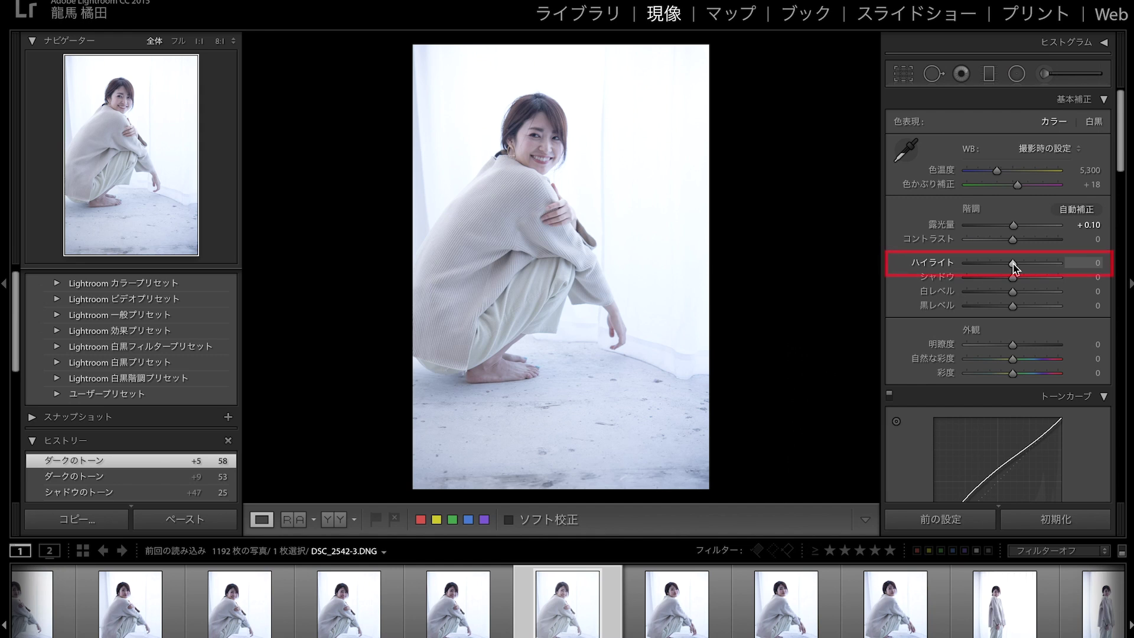
# Test the Basic panel Highlights range, then settle Highlights at -7
pyautogui.moveTo(1013, 267); pyautogui.dragTo(989, 268)
pyautogui.moveTo(1057, 263)
pyautogui.mouseDown()
pyautogui.moveTo(974, 283)
pyautogui.moveTo(1030, 285)
pyautogui.moveTo(991, 284)
pyautogui.mouseUp()
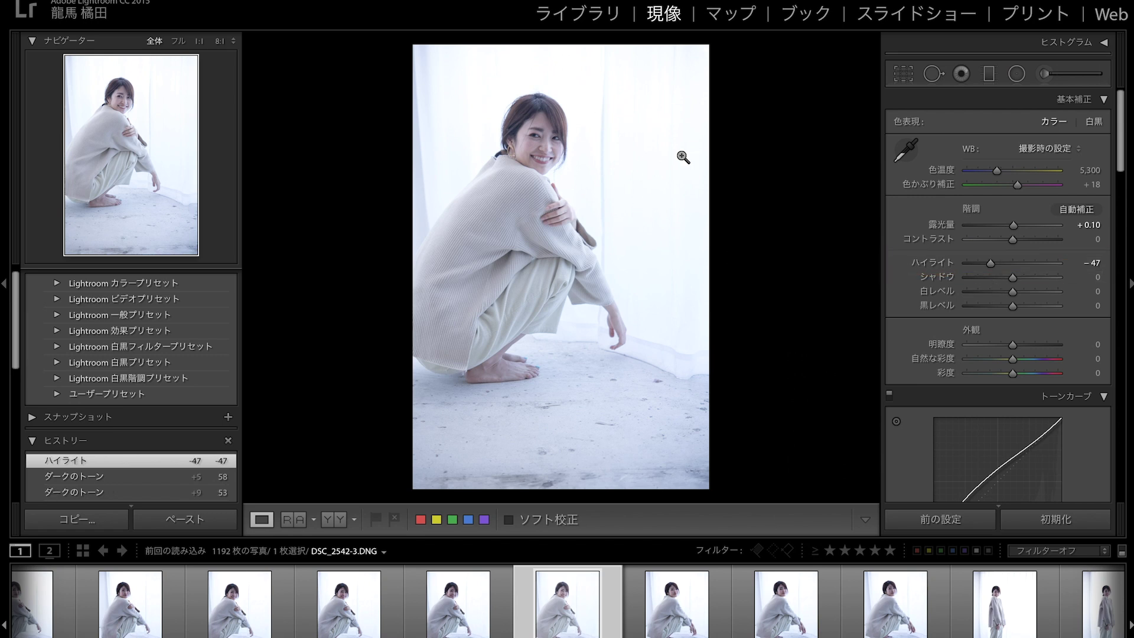
pyautogui.moveTo(991, 264); pyautogui.dragTo(1025, 273)
pyautogui.moveTo(1025, 274); pyautogui.dragTo(1026, 274)
pyautogui.moveTo(1025, 272); pyautogui.dragTo(1004, 267)
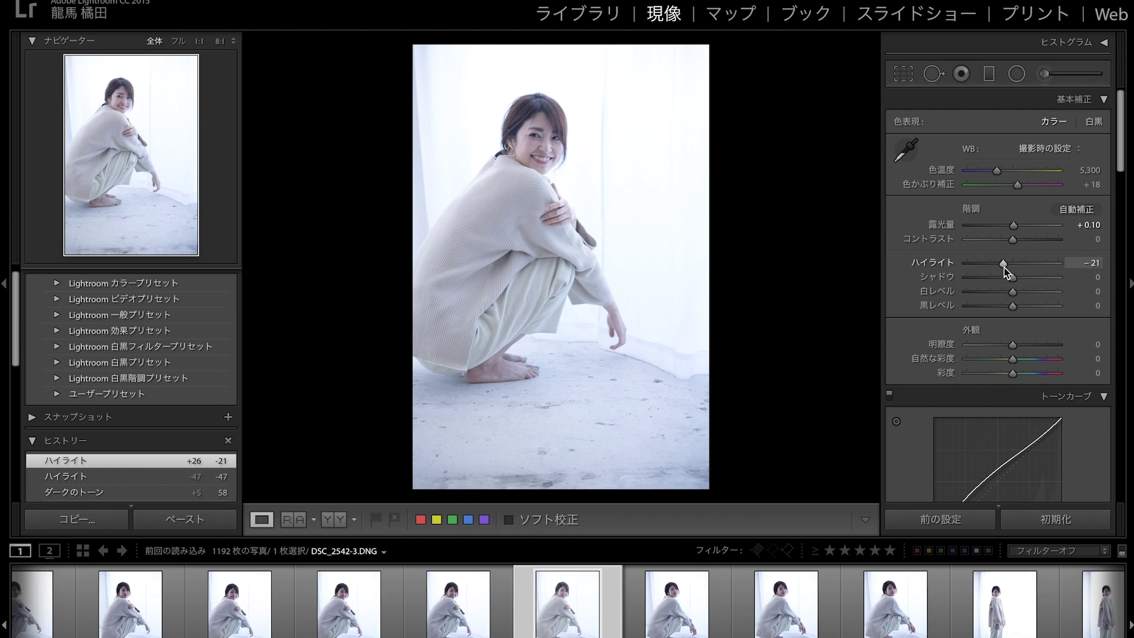
pyautogui.moveTo(1004, 267); pyautogui.dragTo(1009, 266)
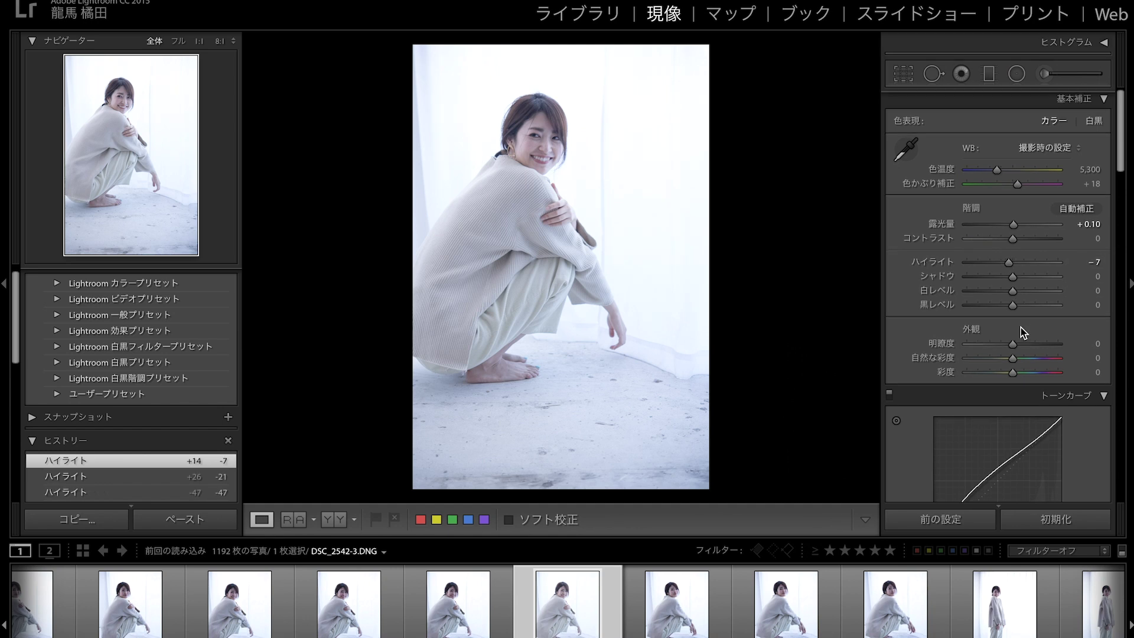
pyautogui.scroll(-3, 1021, 327)
pyautogui.scroll(3, 1029, 355)
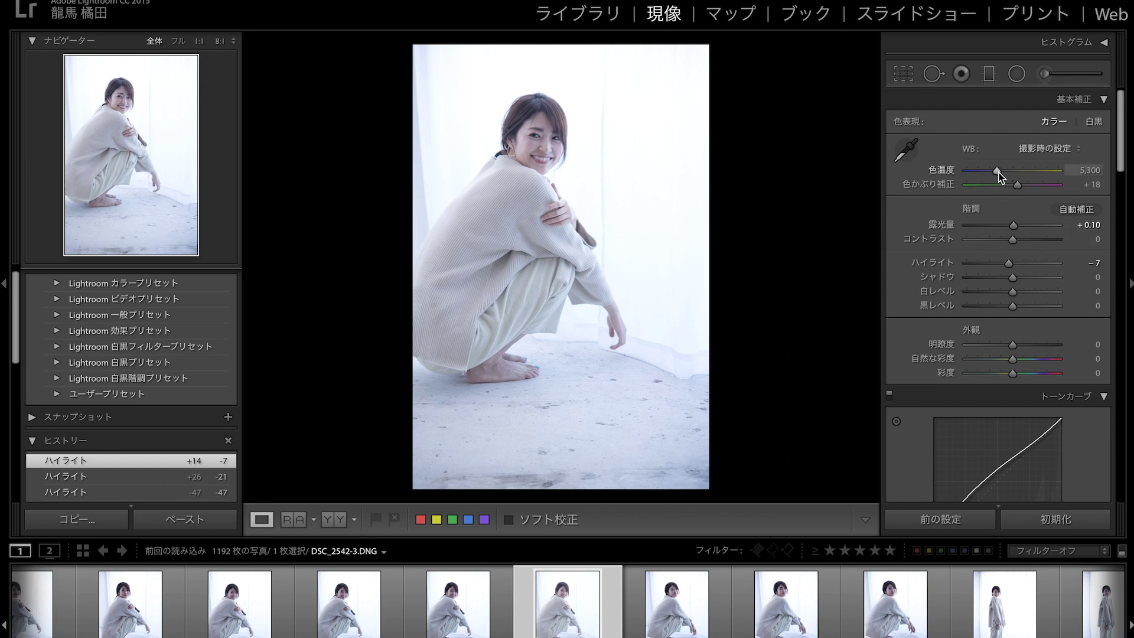
# Set the white balance Temp slider to 5,632
pyautogui.moveTo(998, 173); pyautogui.dragTo(992, 175)
pyautogui.moveTo(992, 172); pyautogui.dragTo(1005, 179)
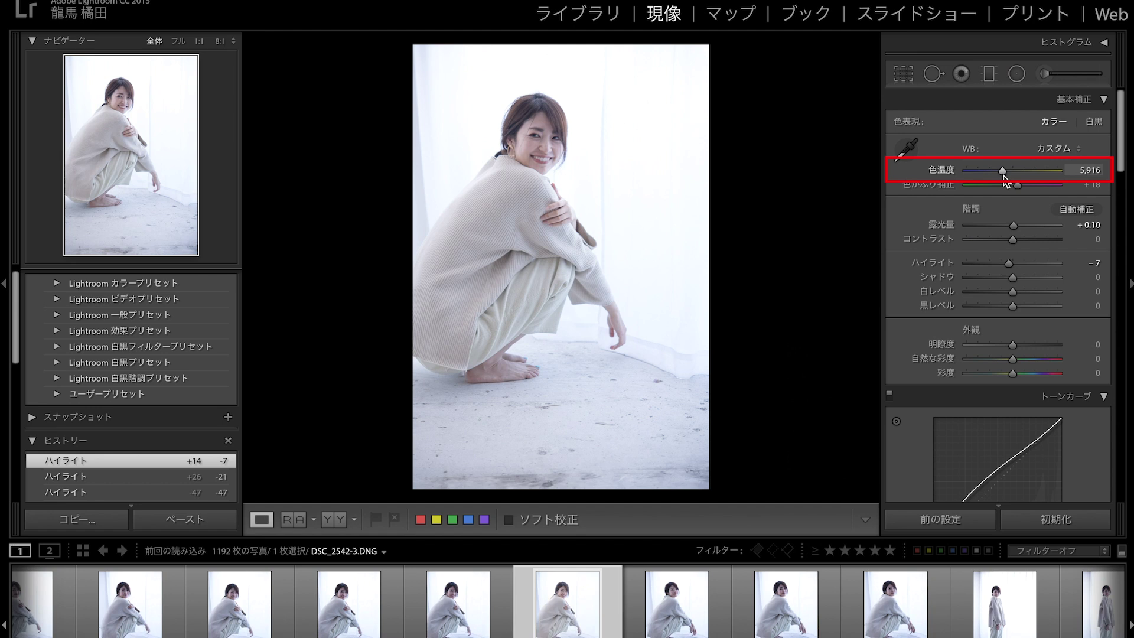
pyautogui.moveTo(1004, 178)
pyautogui.mouseDown()
pyautogui.moveTo(1027, 189)
pyautogui.moveTo(999, 188)
pyautogui.mouseUp()
pyautogui.moveTo(1001, 185); pyautogui.dragTo(1002, 185)
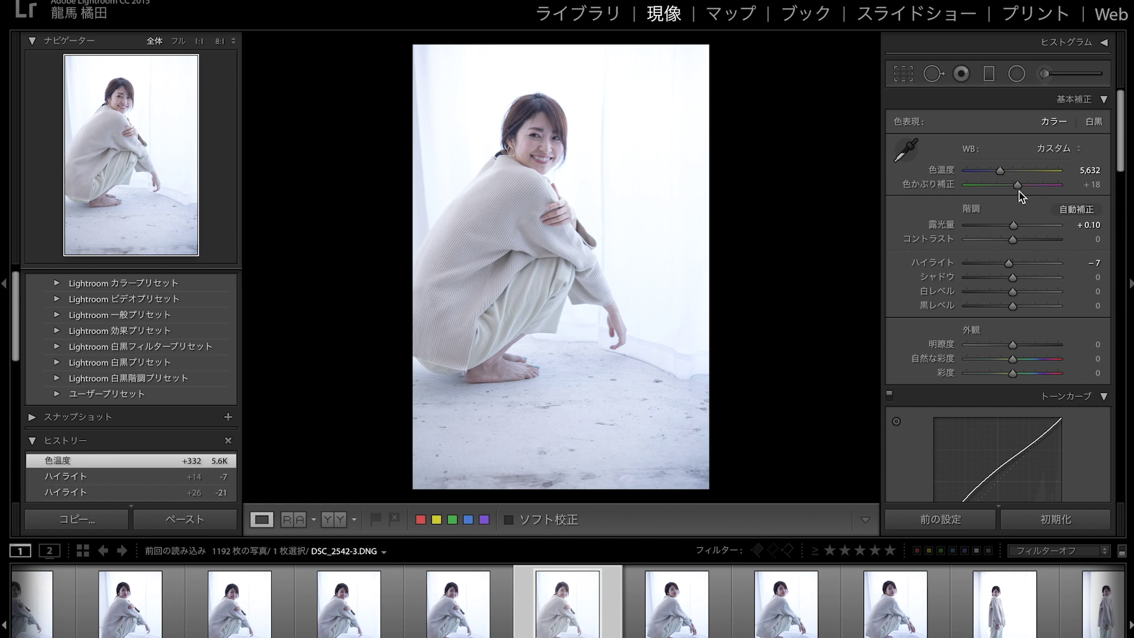
# Compare Tint values and bring the Tint down from +18 to +1
pyautogui.moveTo(1017, 186); pyautogui.dragTo(1010, 190)
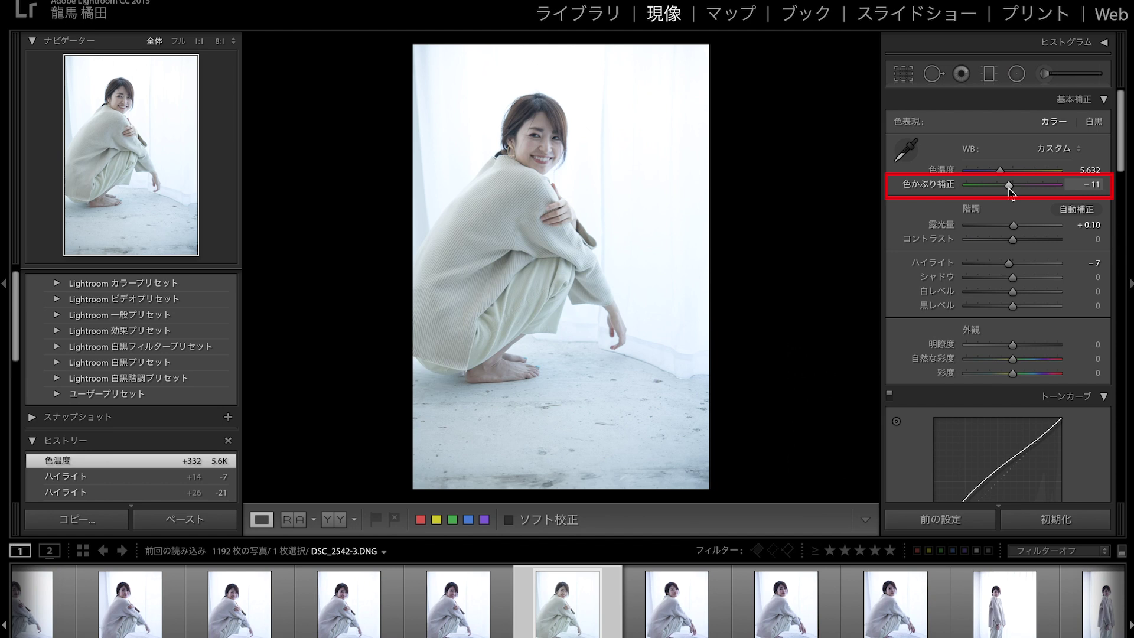
pyautogui.moveTo(1010, 189); pyautogui.dragTo(1022, 200)
pyautogui.moveTo(1022, 203); pyautogui.dragTo(1020, 203)
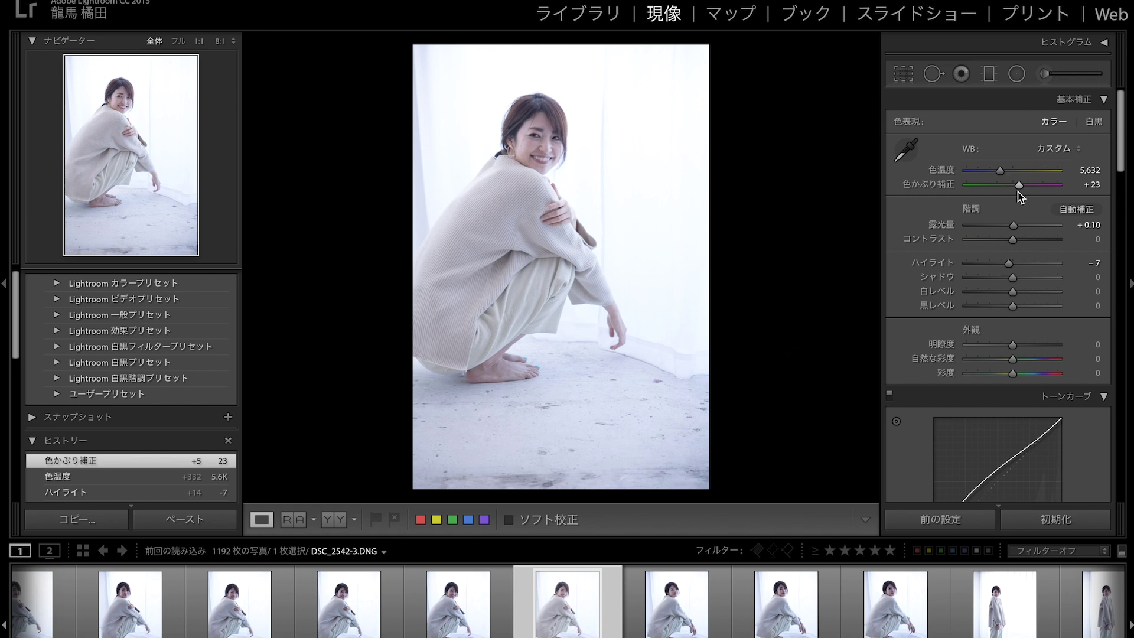
pyautogui.moveTo(1020, 188); pyautogui.dragTo(1023, 189)
pyautogui.moveTo(1023, 189); pyautogui.dragTo(1018, 190)
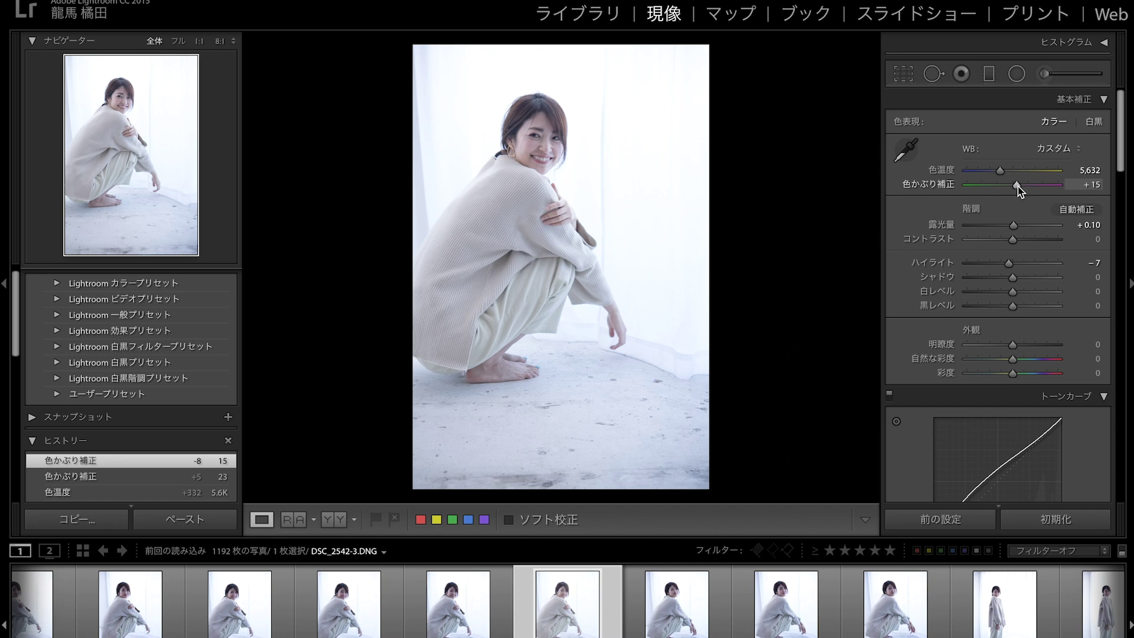
pyautogui.moveTo(1017, 190); pyautogui.dragTo(1016, 190)
pyautogui.moveTo(1016, 192); pyautogui.dragTo(1016, 193)
pyautogui.moveTo(1015, 196); pyautogui.dragTo(1006, 194)
pyautogui.moveTo(1005, 193); pyautogui.dragTo(1014, 201)
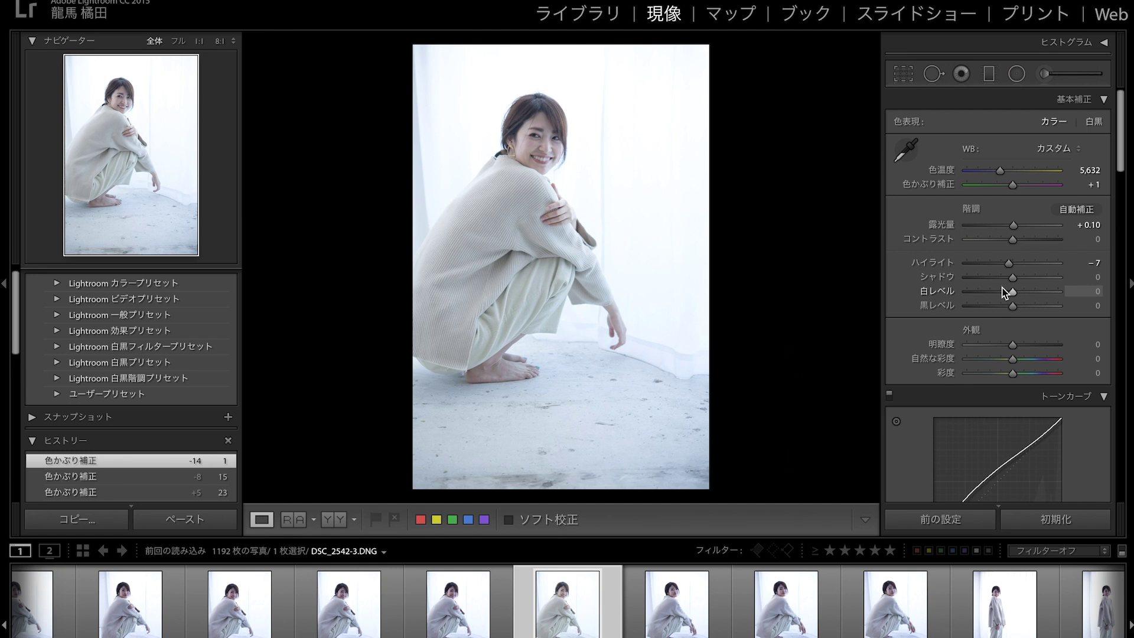
pyautogui.scroll(-5, 1002, 292)
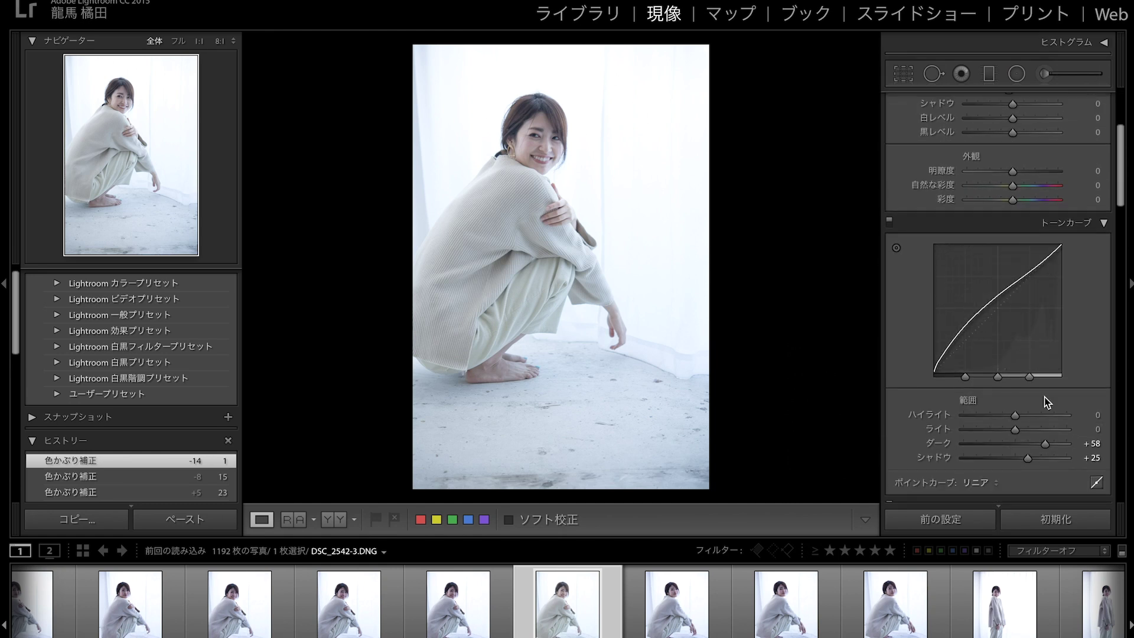
# Raise the tone curve Darks to +79 and Shadows to +35
pyautogui.moveTo(1044, 447); pyautogui.dragTo(1054, 452)
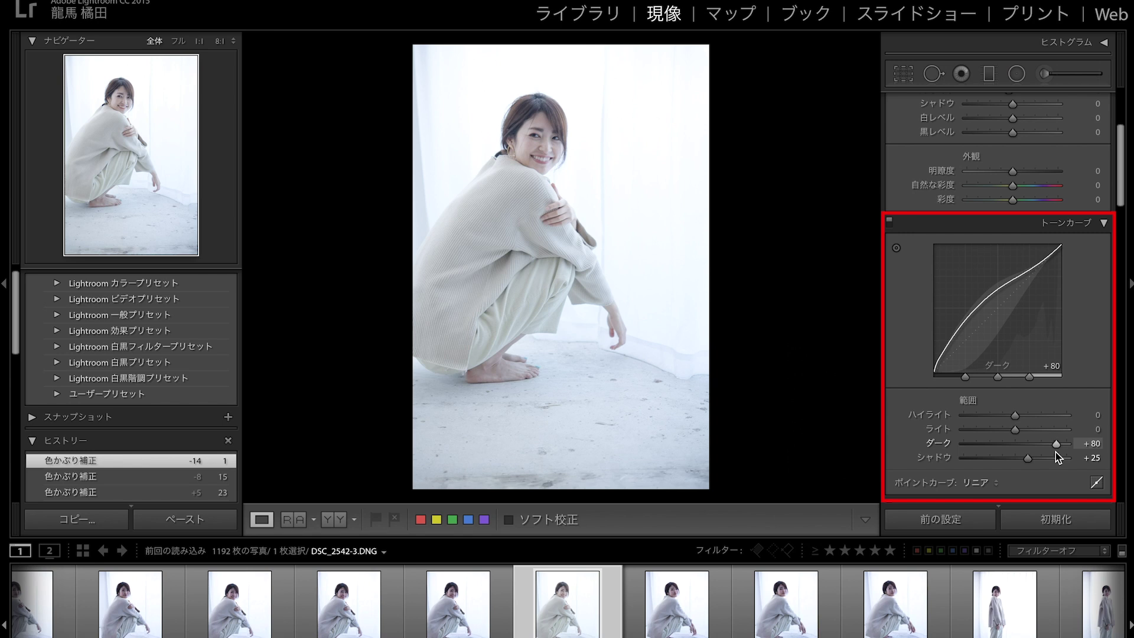
pyautogui.moveTo(1056, 453); pyautogui.dragTo(1055, 453)
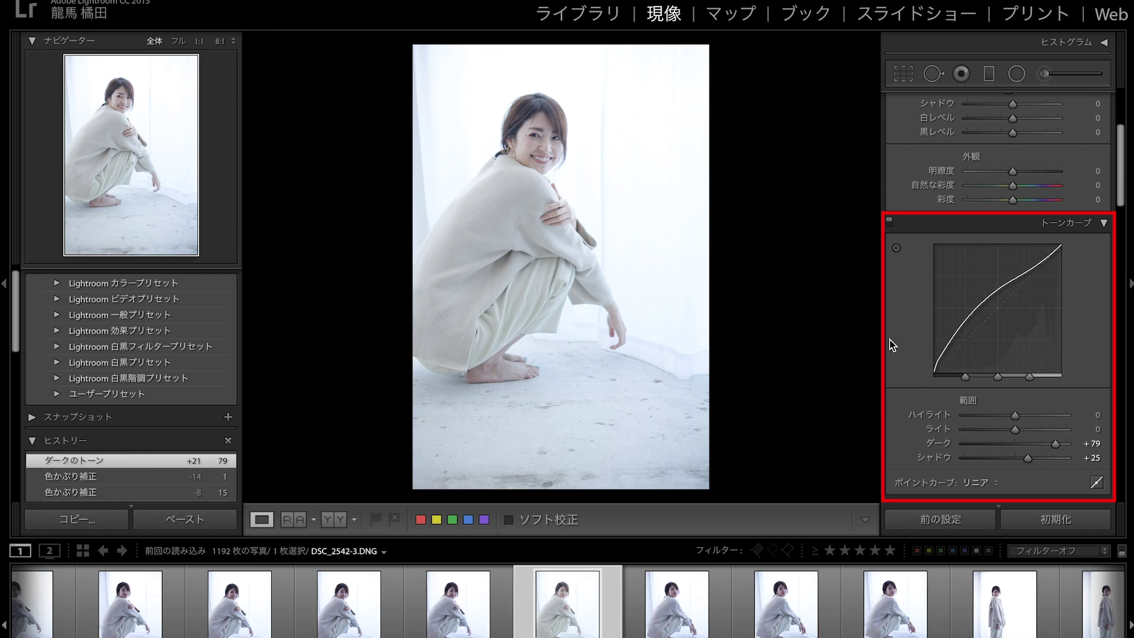
pyautogui.moveTo(1027, 458)
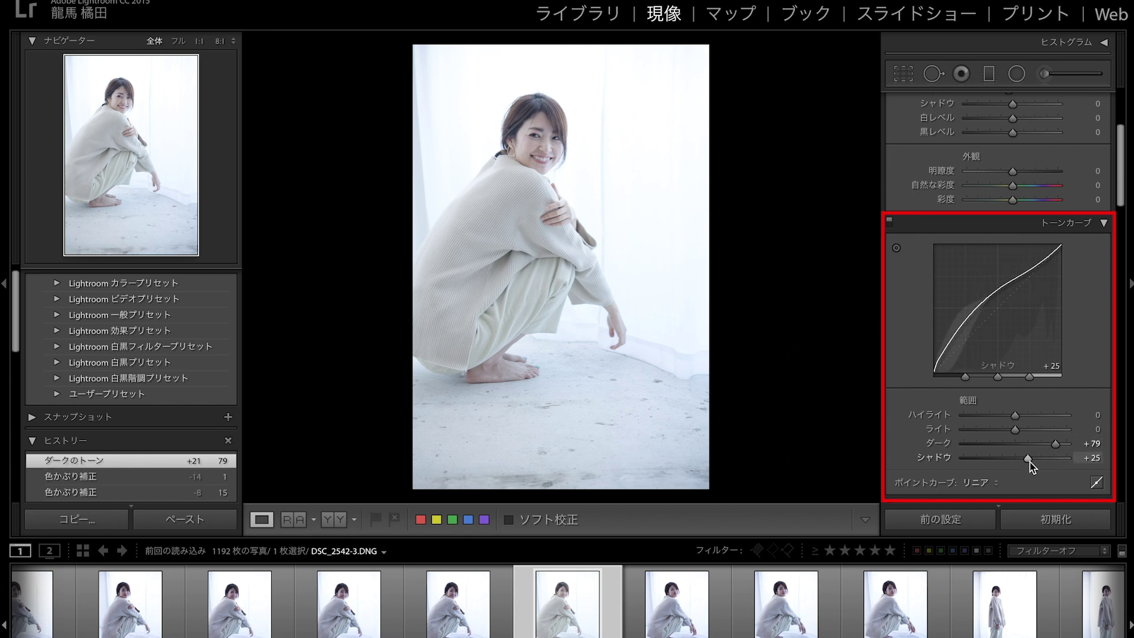
pyautogui.moveTo(1030, 463); pyautogui.dragTo(1035, 466)
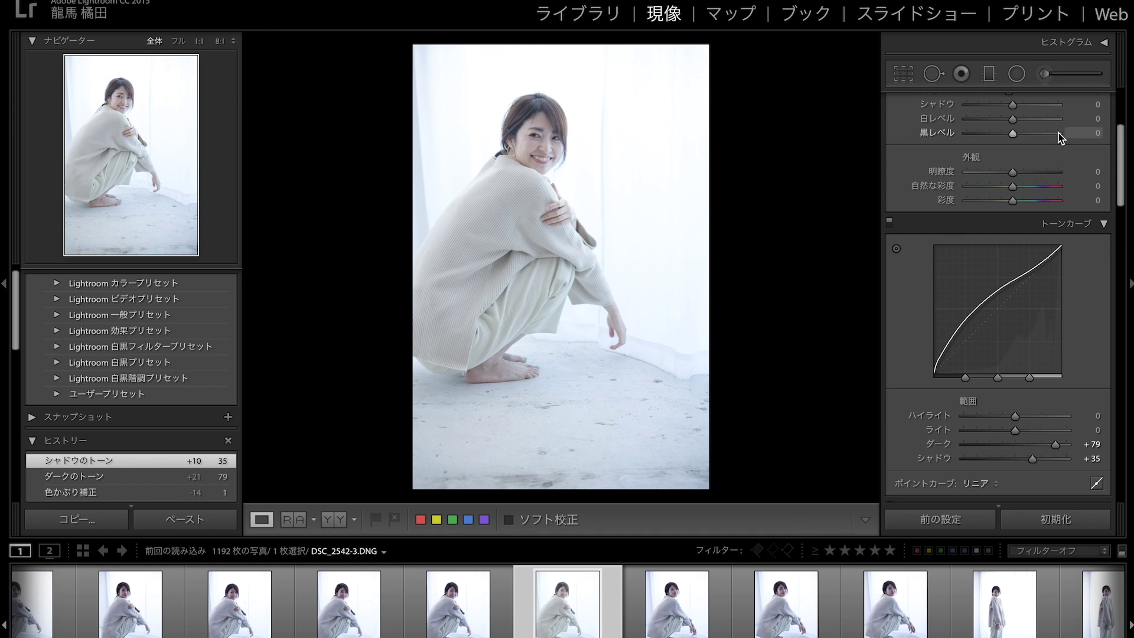
pyautogui.scroll(5, 1058, 133)
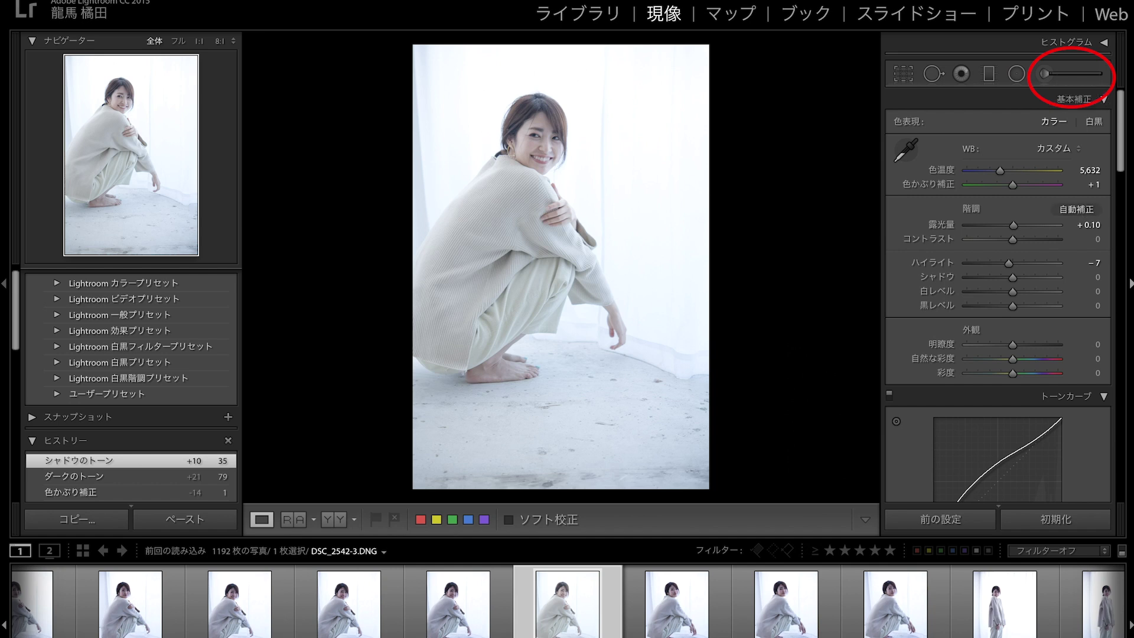
# Start the Adjustment Brush (K), reset its effects, and set Exposure 0.23, Sharpness −29
pyautogui.press('k')
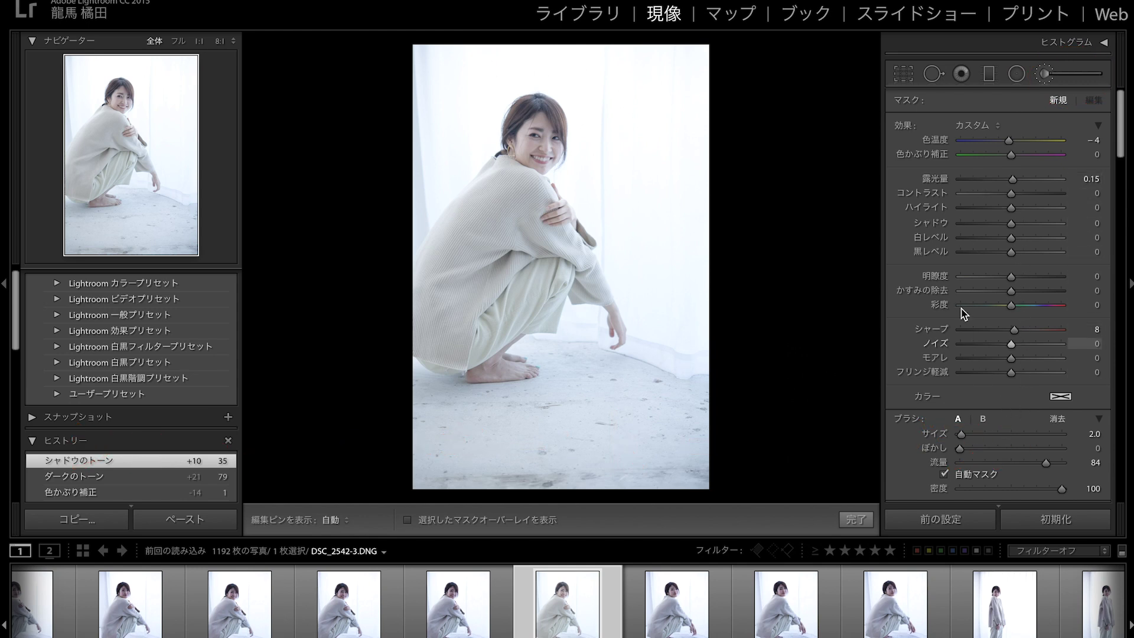
pyautogui.press('alt')
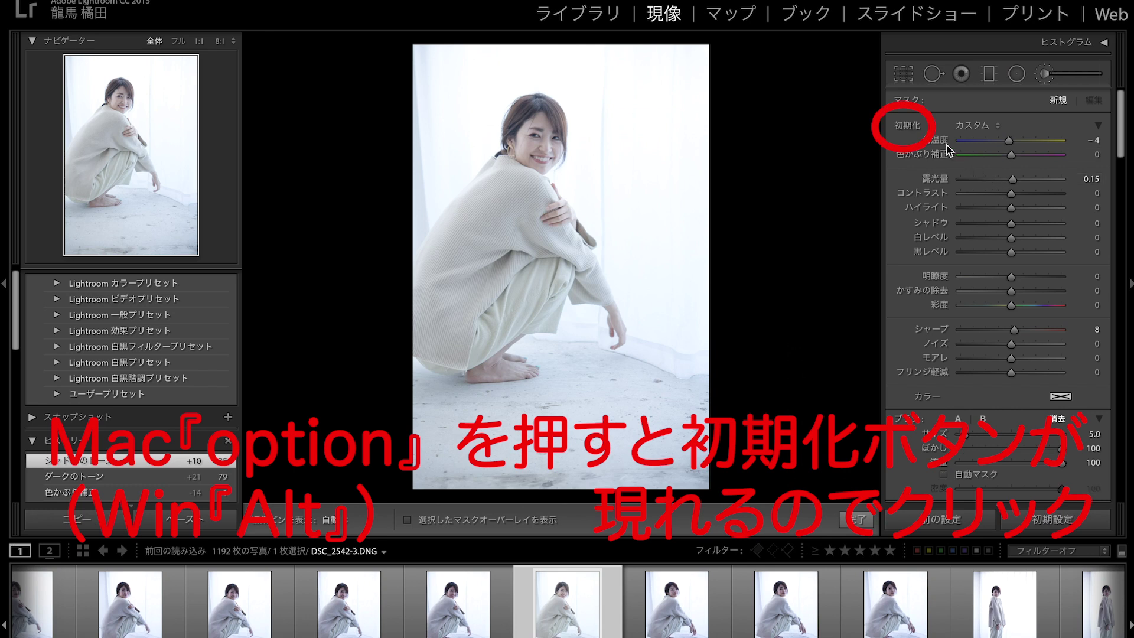
pyautogui.click(908, 125)
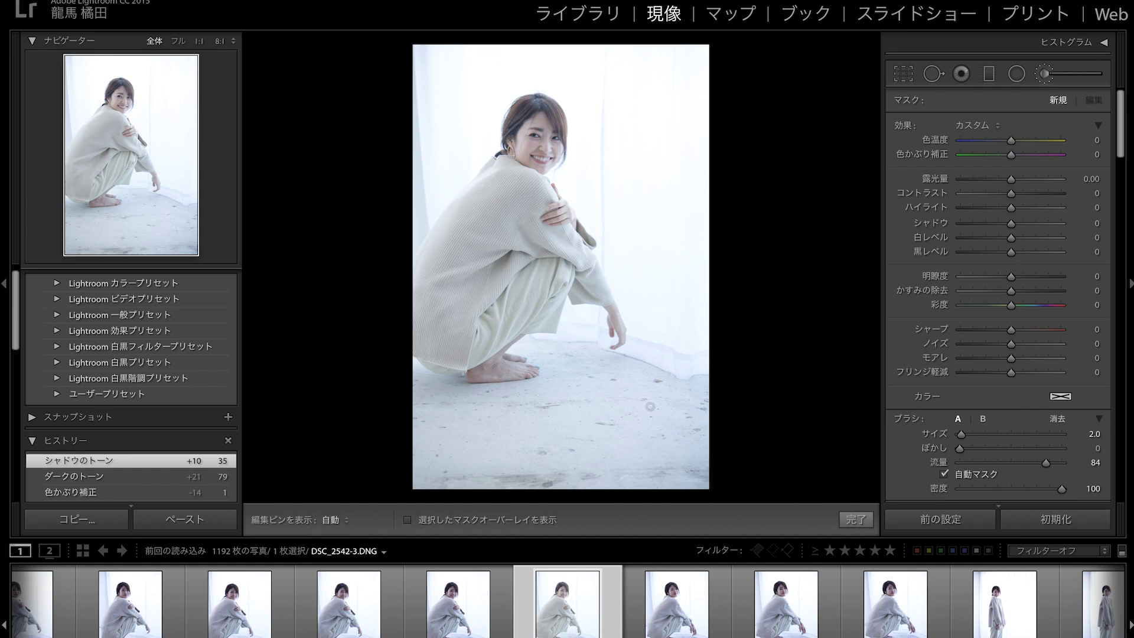
pyautogui.click(1010, 181)
pyautogui.moveTo(1009, 182); pyautogui.dragTo(1012, 184)
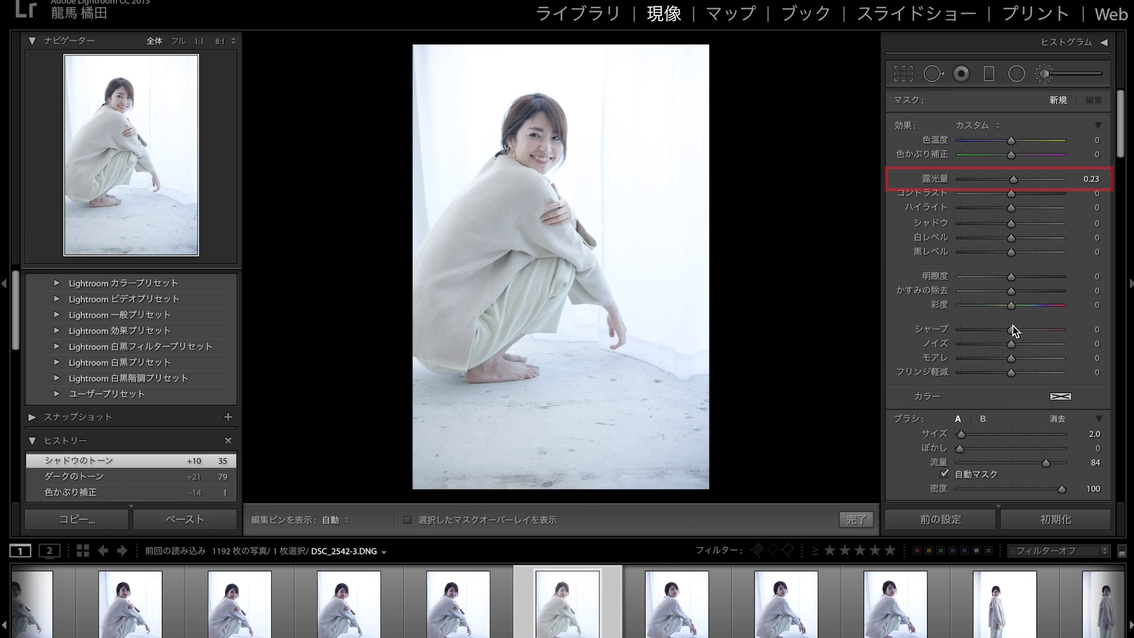
pyautogui.moveTo(1011, 331); pyautogui.dragTo(1000, 330)
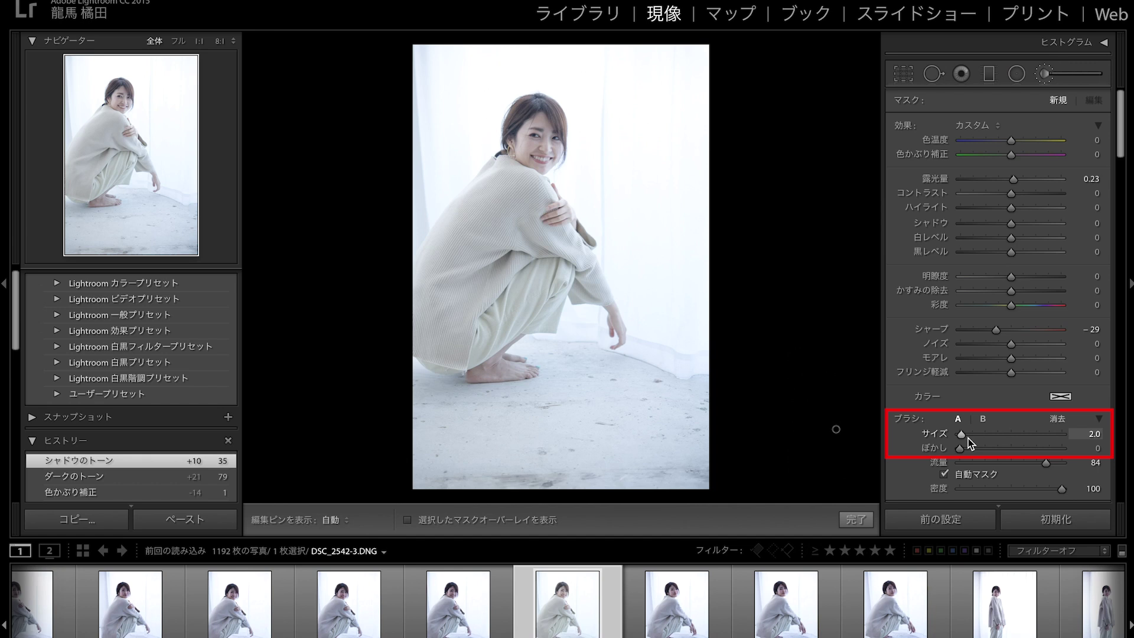
pyautogui.scroll(2, 665, 384)
# Resize the adjustment brush to about 33 and hide the edit pins
pyautogui.scroll(2, 661, 384)
pyautogui.scroll(10, 659, 384)
pyautogui.scroll(1, 659, 384)
pyautogui.scroll(2, 659, 384)
pyautogui.scroll(1, 659, 384)
pyautogui.scroll(-1, 659, 384)
pyautogui.scroll(-1, 659, 384)
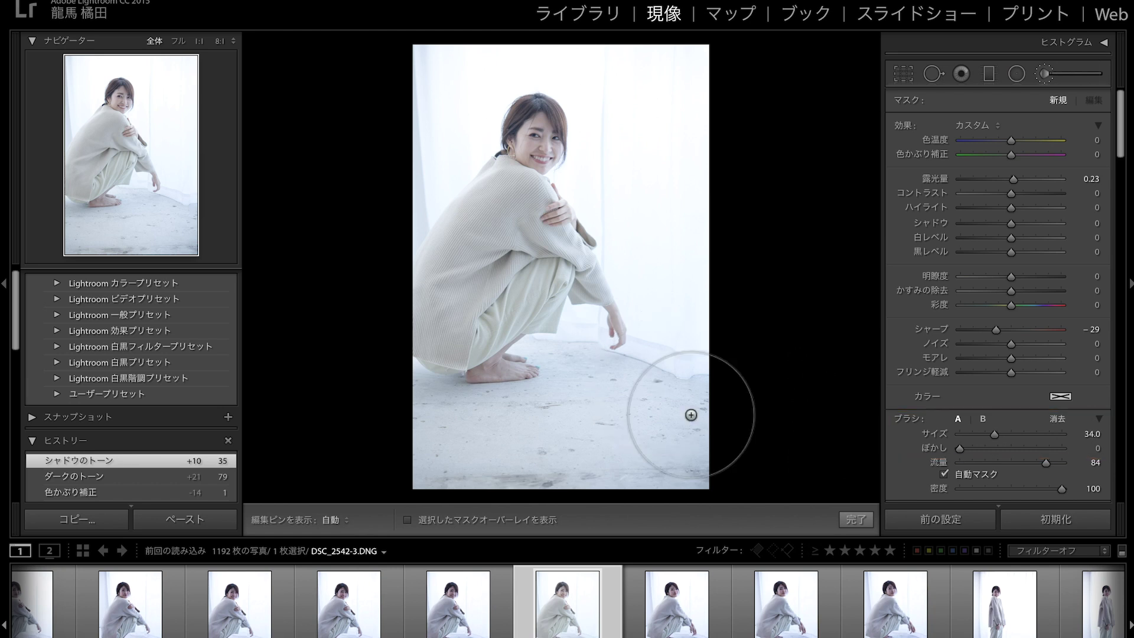
pyautogui.scroll(-3, 666, 420)
pyautogui.scroll(-1, 665, 420)
pyautogui.scroll(-1, 666, 421)
pyautogui.scroll(2, 665, 421)
pyautogui.scroll(3, 665, 421)
pyautogui.scroll(1, 666, 420)
pyautogui.scroll(2, 665, 420)
pyautogui.scroll(-3, 665, 421)
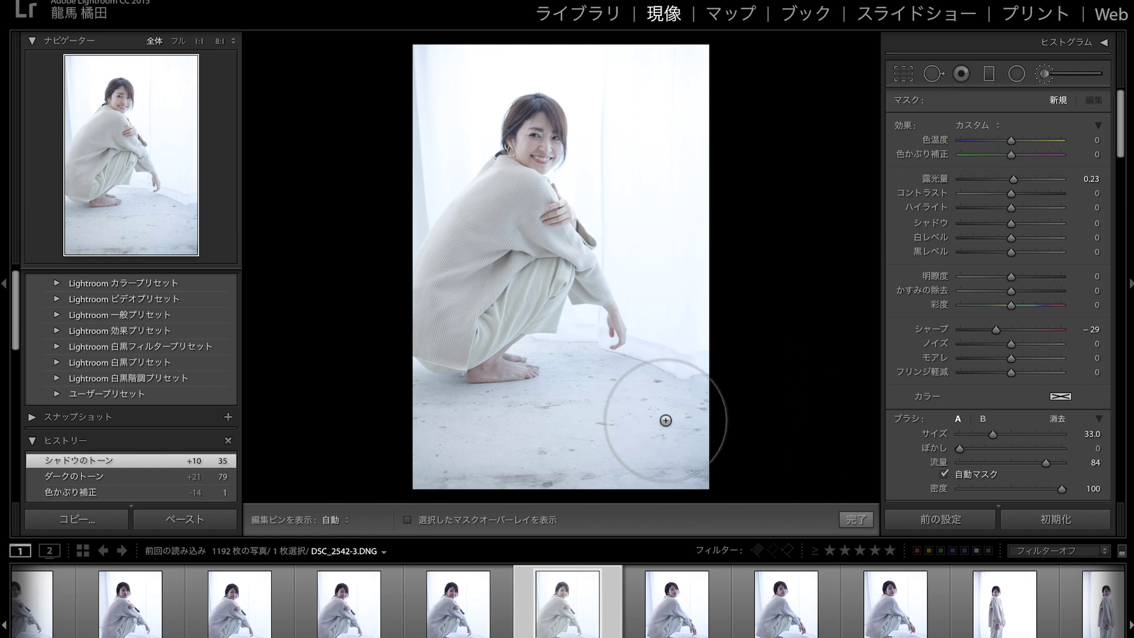
pyautogui.press('h')
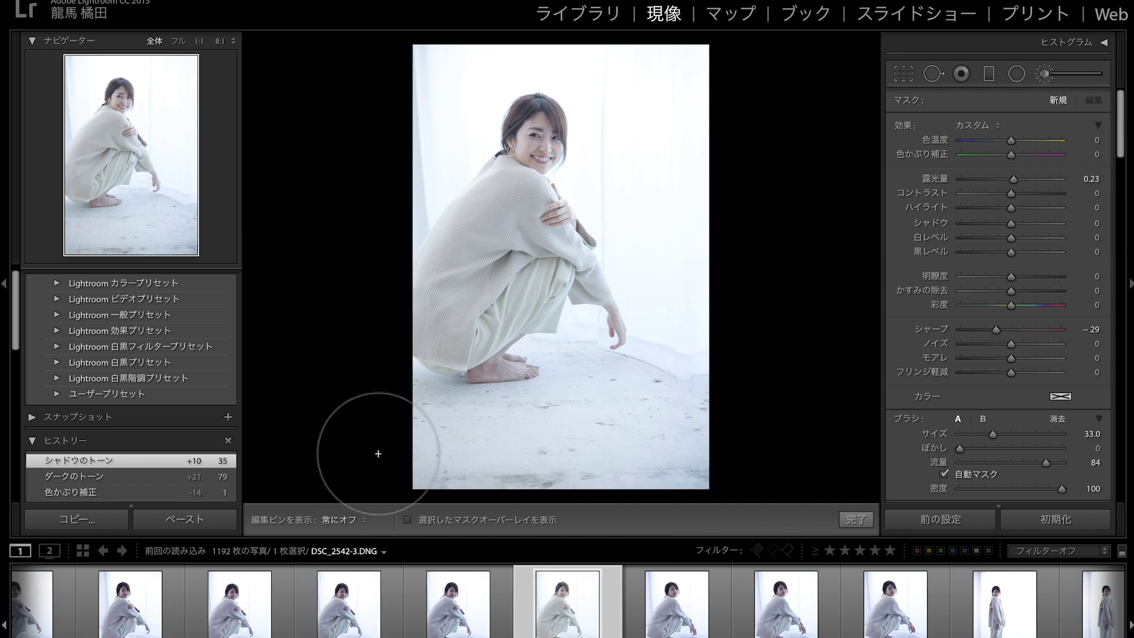
# Paint three strokes over the floor, shrinking the brush to 18, then show the mask overlay
pyautogui.moveTo(654, 406)
pyautogui.mouseDown()
pyautogui.moveTo(709, 435)
pyautogui.moveTo(600, 410)
pyautogui.mouseUp()
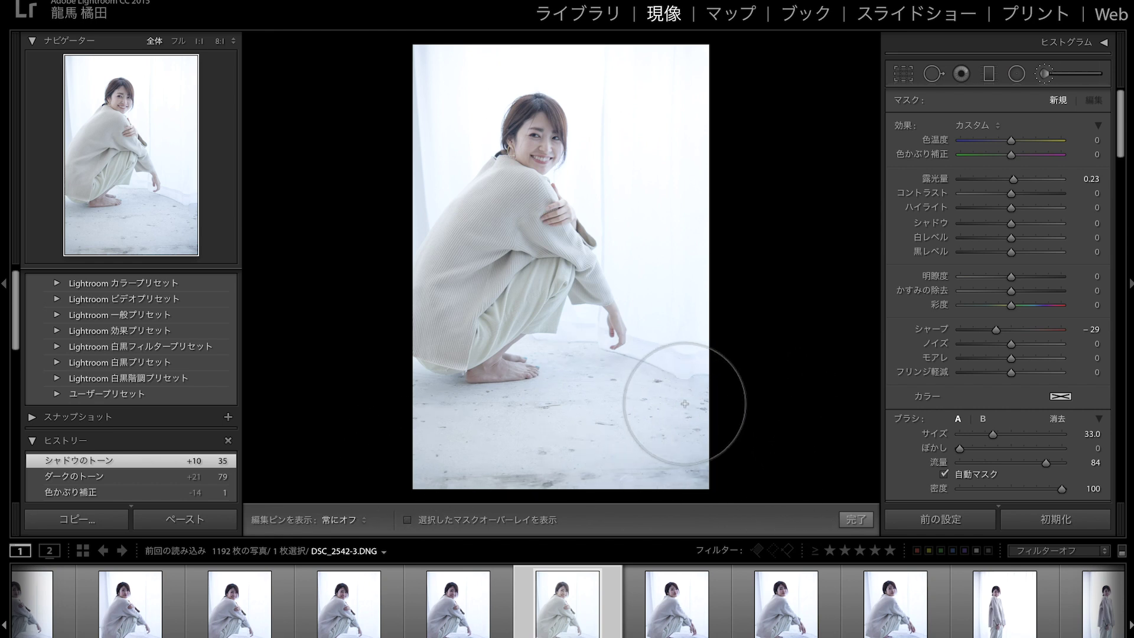
pyautogui.moveTo(684, 404); pyautogui.dragTo(677, 407)
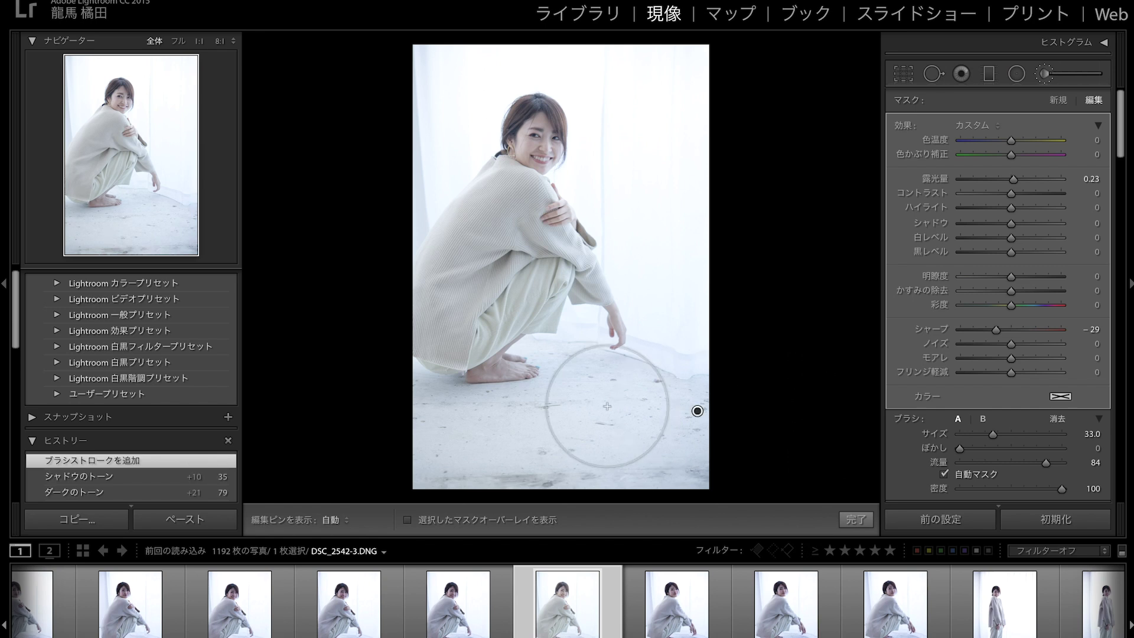
pyautogui.press('h')
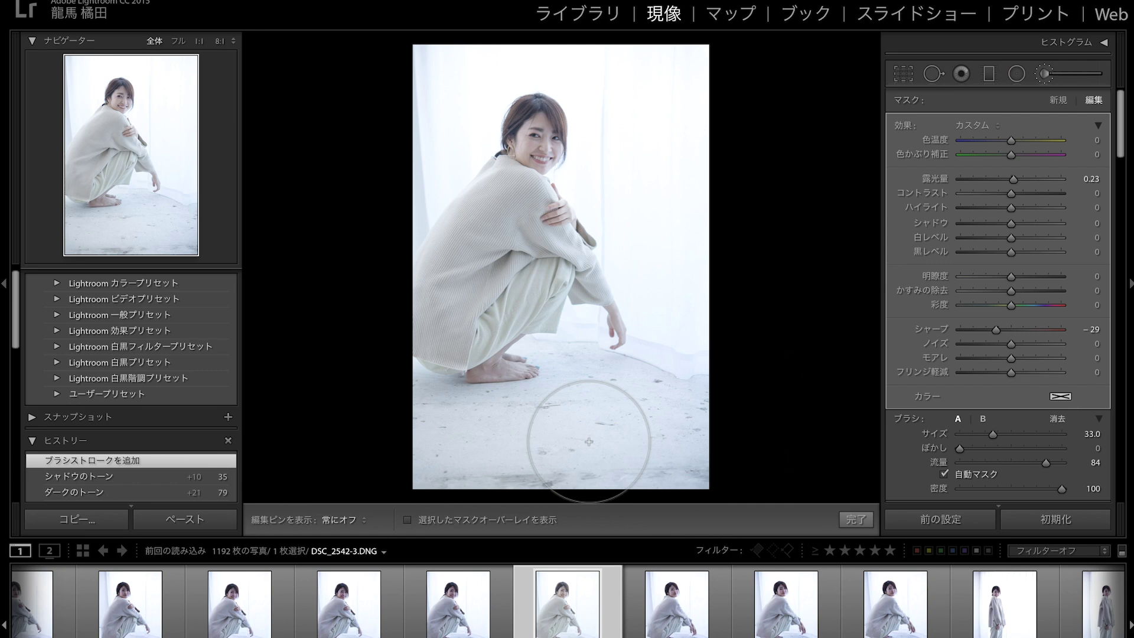
pyautogui.moveTo(582, 429); pyautogui.dragTo(653, 417)
pyautogui.press('h')
pyautogui.scroll(-3, 652, 417)
pyautogui.scroll(-2, 564, 375)
pyautogui.press('h')
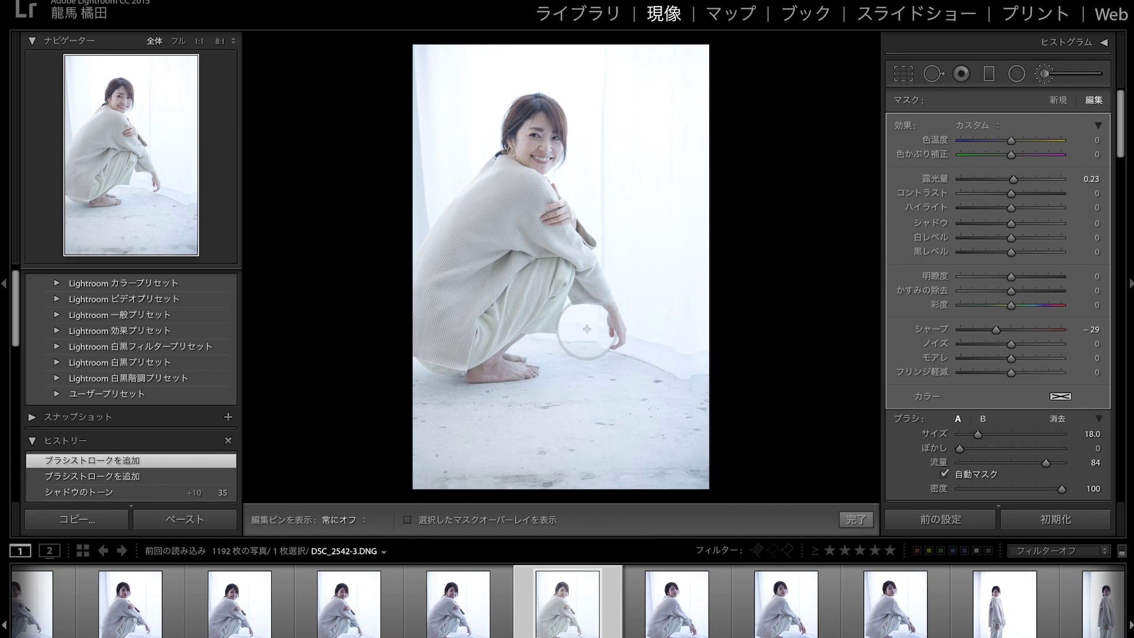
pyautogui.moveTo(671, 481); pyautogui.dragTo(520, 507)
pyautogui.press('h')
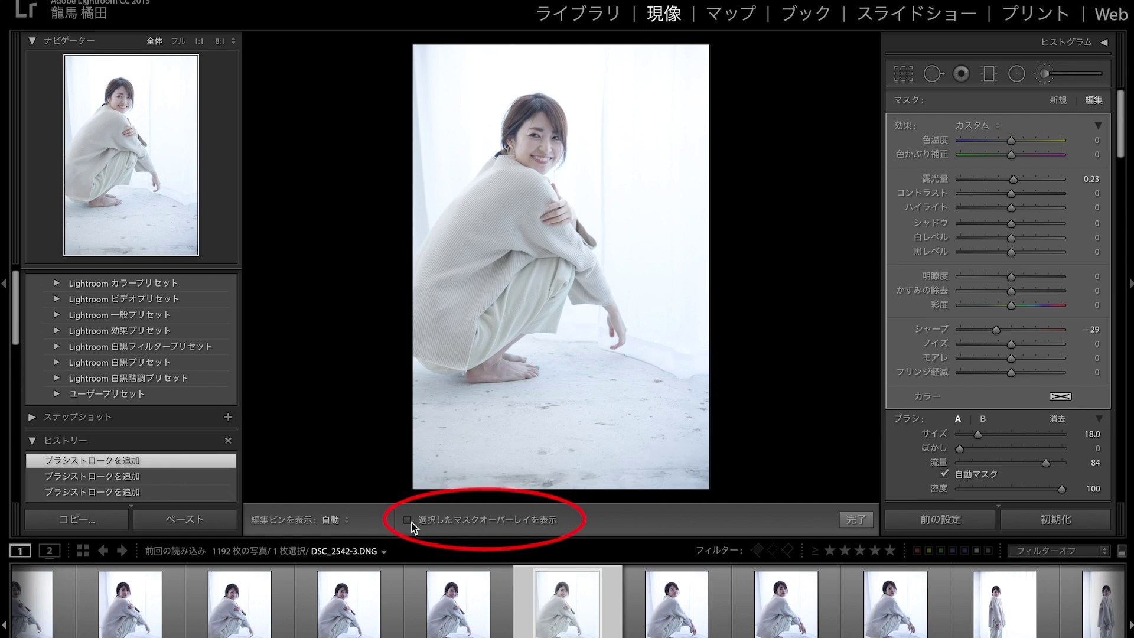
pyautogui.click(408, 520)
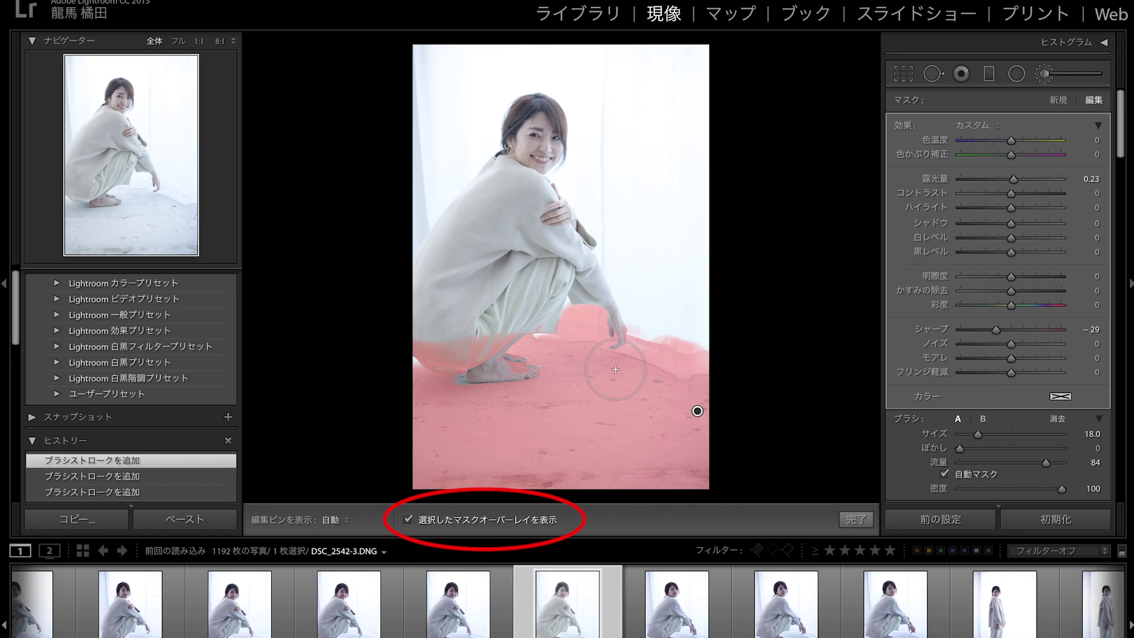
# Paint the floor mask into the gaps by her hand, knees and heels, then hide the red overlay
pyautogui.press('h')
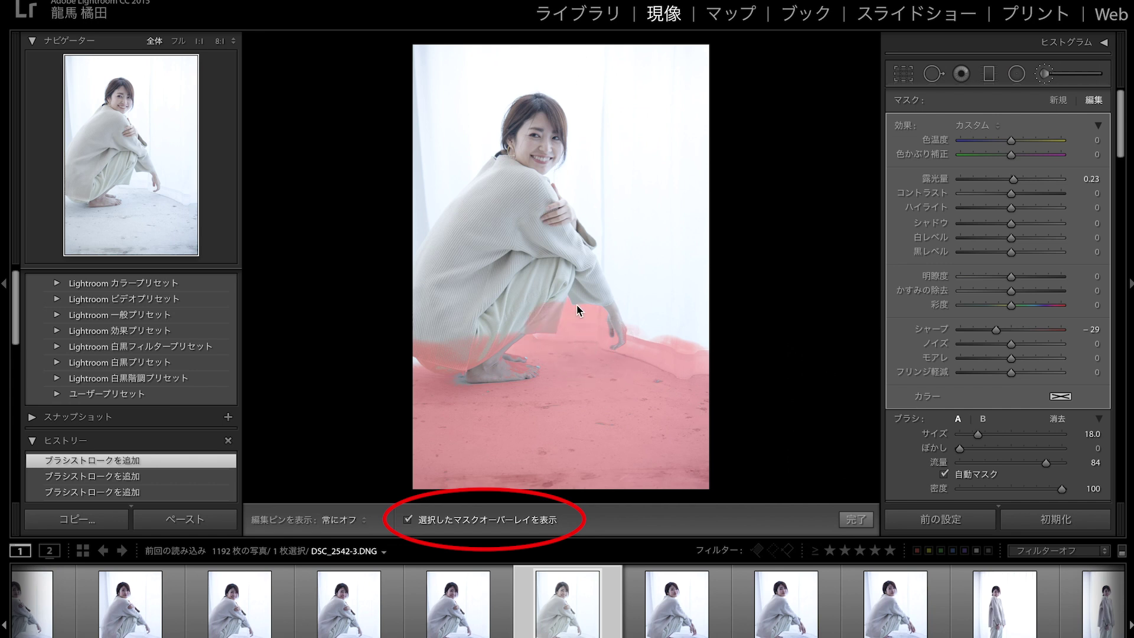
pyautogui.moveTo(646, 322); pyautogui.dragTo(646, 321)
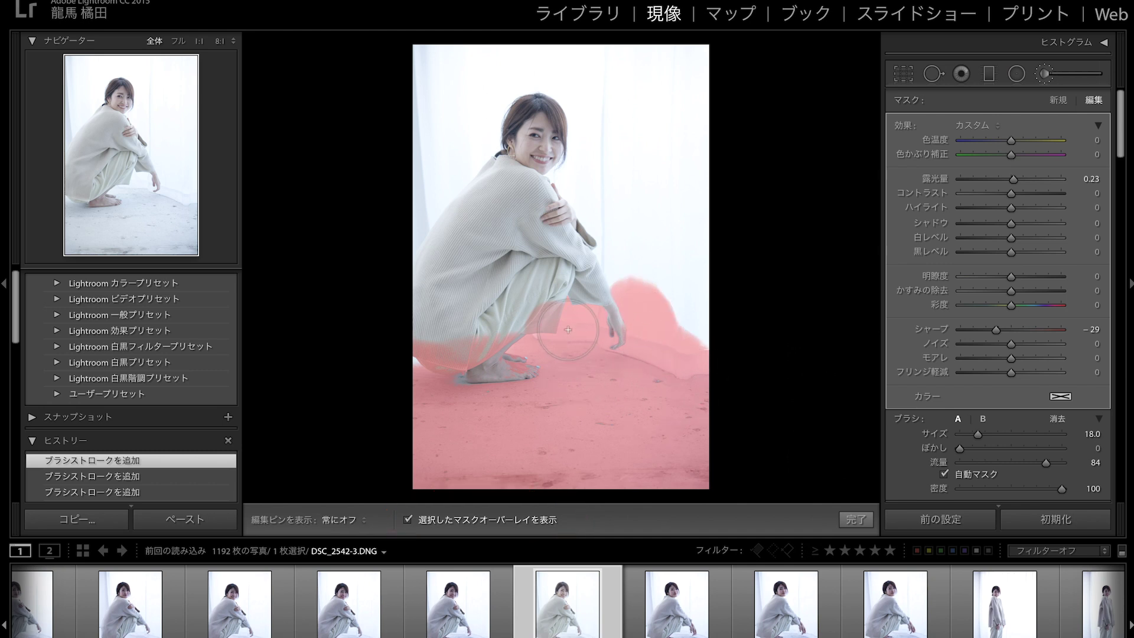
pyautogui.moveTo(572, 303); pyautogui.dragTo(535, 352)
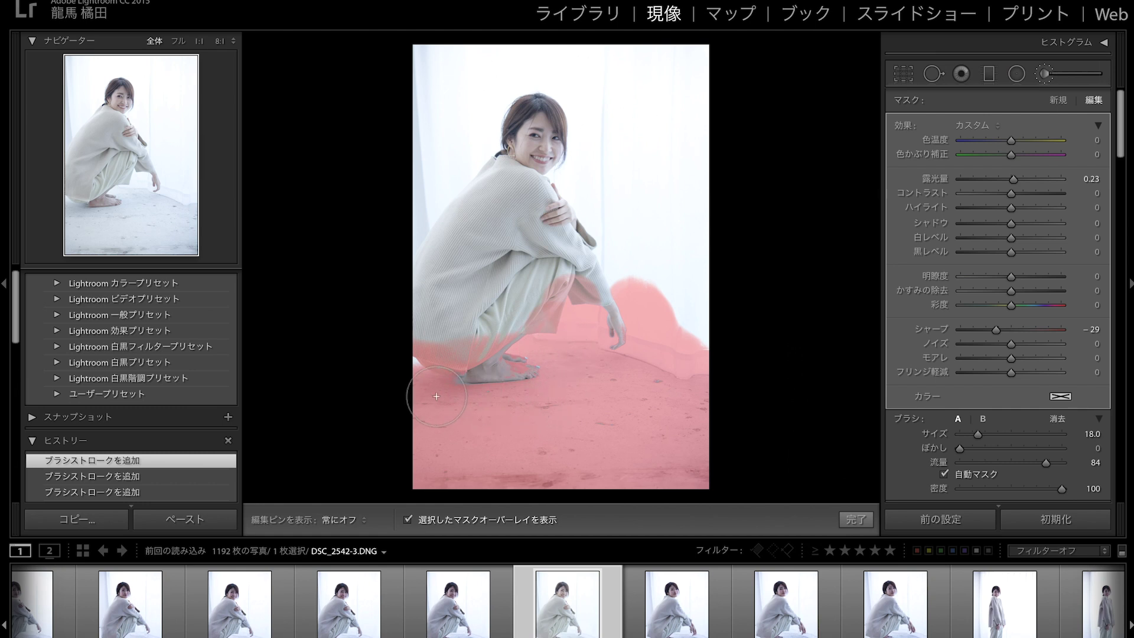
pyautogui.moveTo(470, 392); pyautogui.dragTo(405, 360)
pyautogui.press('h')
pyautogui.click(408, 520)
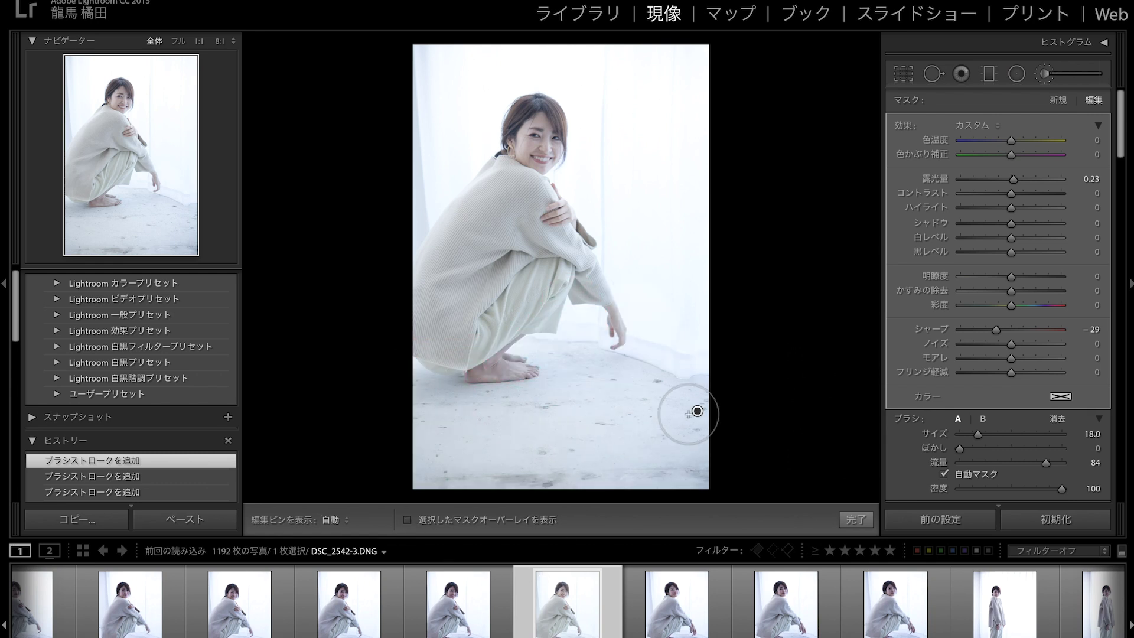
pyautogui.moveTo(697, 413); pyautogui.dragTo(697, 414)
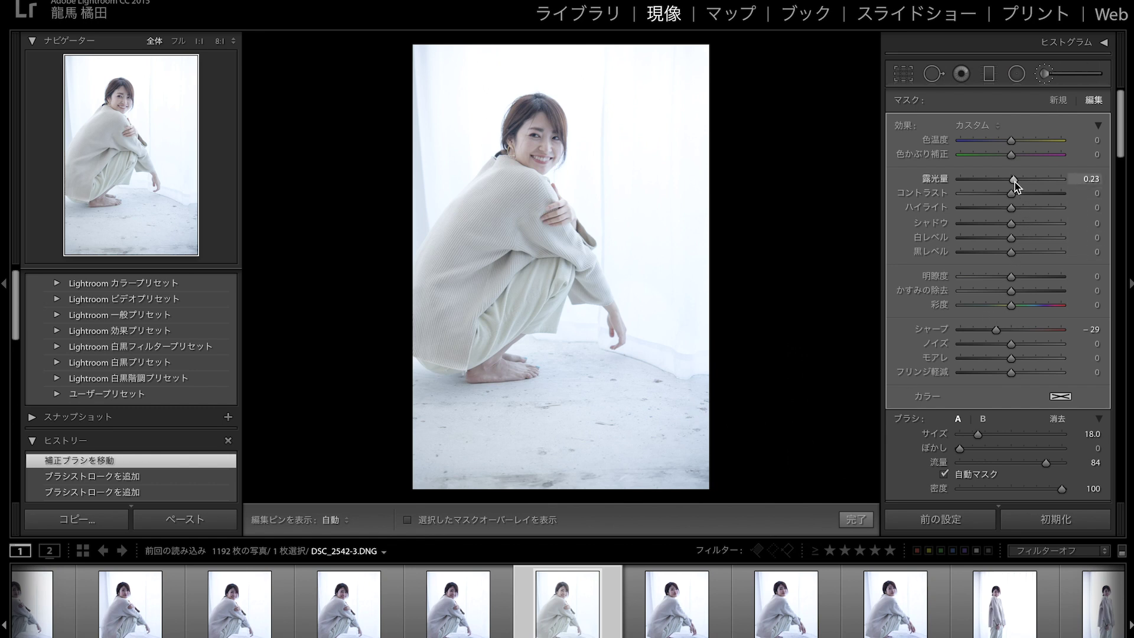
# Try floor mask exposures, settle near 0.16, and lift shadows from -100 to a positive value
pyautogui.moveTo(1015, 182)
pyautogui.mouseDown()
pyautogui.moveTo(1033, 190)
pyautogui.moveTo(1015, 193)
pyautogui.mouseUp()
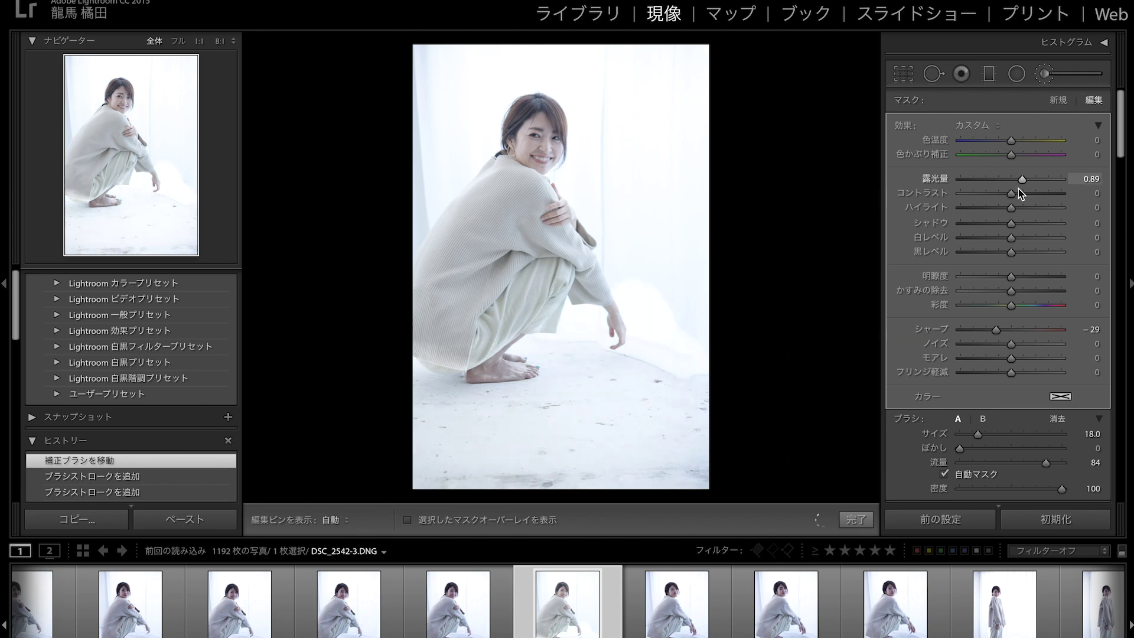
pyautogui.moveTo(1016, 193)
pyautogui.mouseDown()
pyautogui.moveTo(1004, 193)
pyautogui.moveTo(1015, 192)
pyautogui.mouseUp()
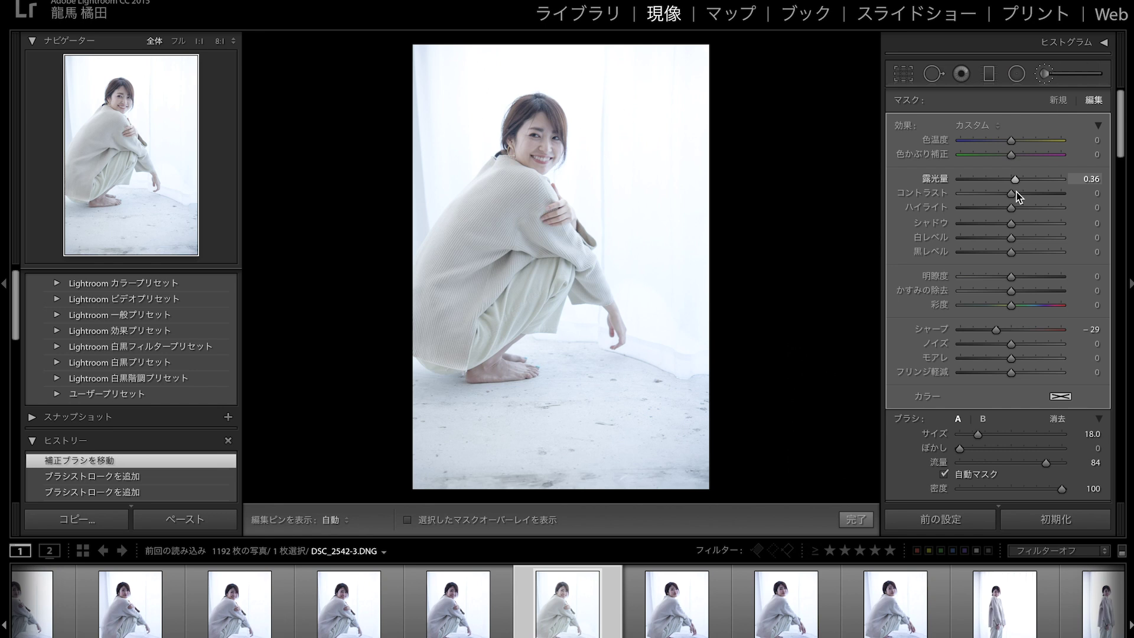
pyautogui.moveTo(1024, 198); pyautogui.dragTo(1015, 198)
pyautogui.moveTo(1015, 199); pyautogui.dragTo(868, 229)
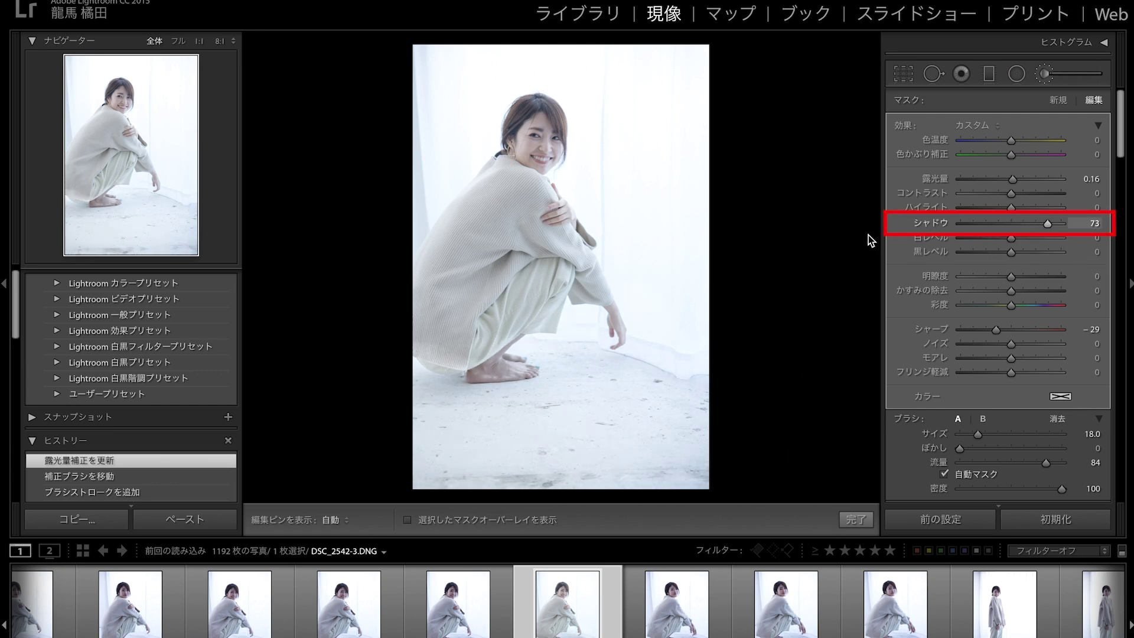
pyautogui.moveTo(960, 224); pyautogui.dragTo(969, 224)
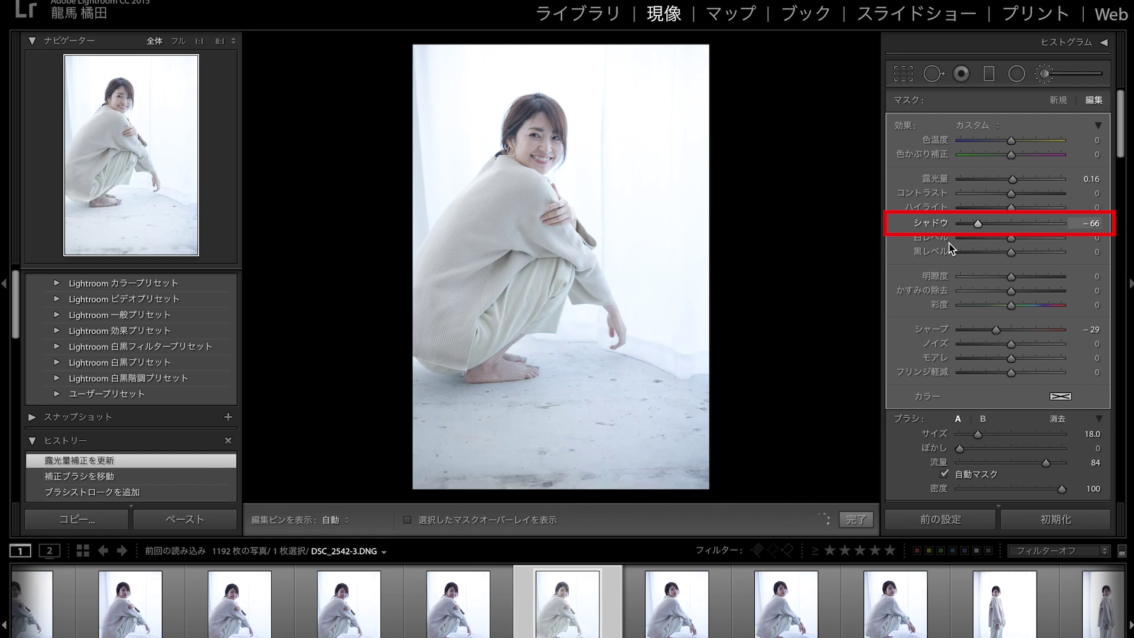
pyautogui.click(1026, 227)
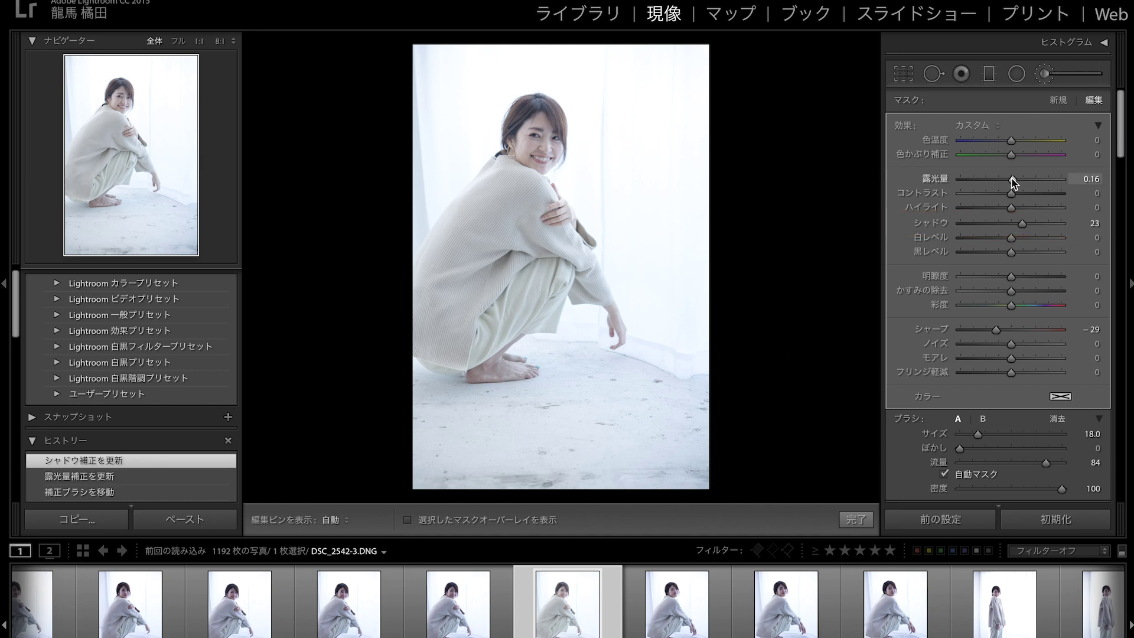
pyautogui.moveTo(1022, 223); pyautogui.dragTo(1008, 226)
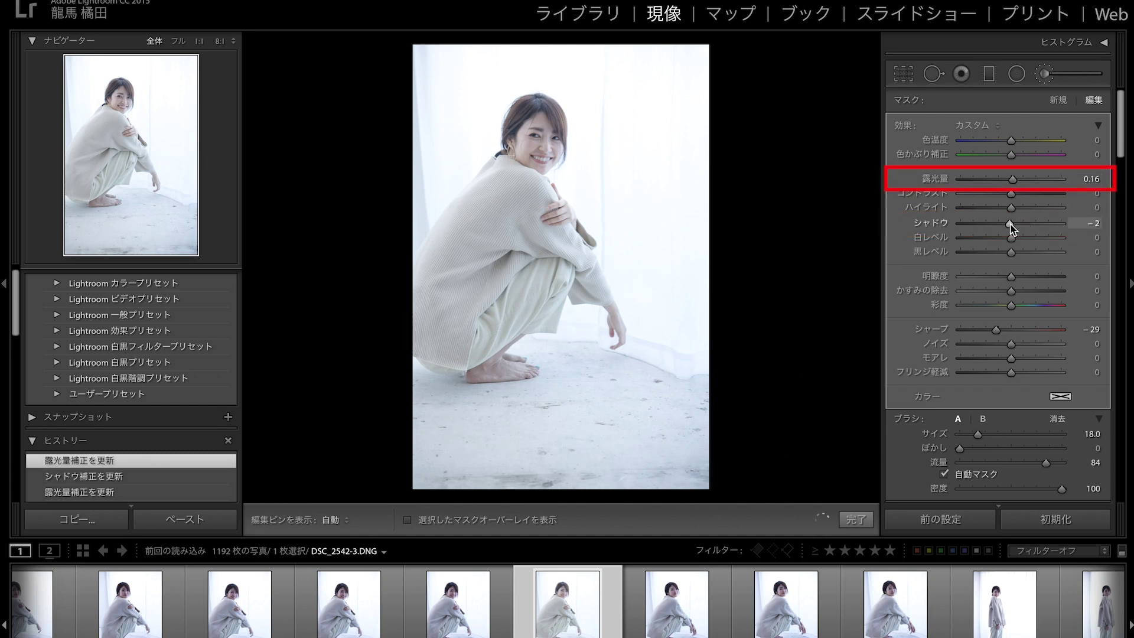
# Refine the floor mask to exposure 0.15 and shadows of about +70
pyautogui.moveTo(1015, 180); pyautogui.dragTo(1028, 195)
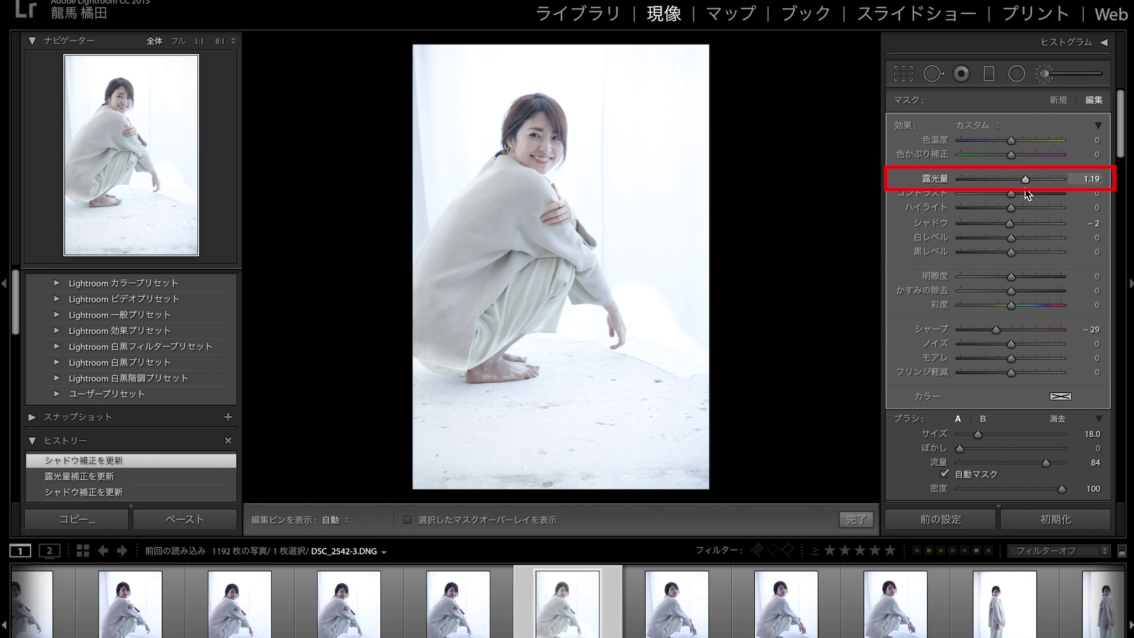
pyautogui.moveTo(1028, 191); pyautogui.dragTo(1029, 192)
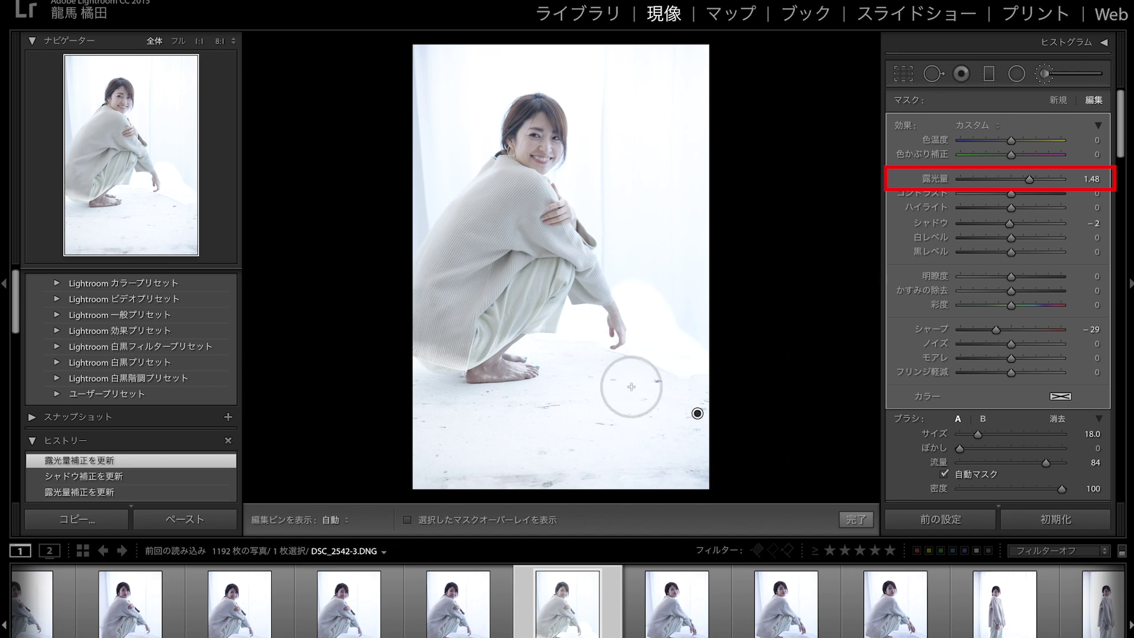
pyautogui.moveTo(1034, 194); pyautogui.dragTo(1015, 184)
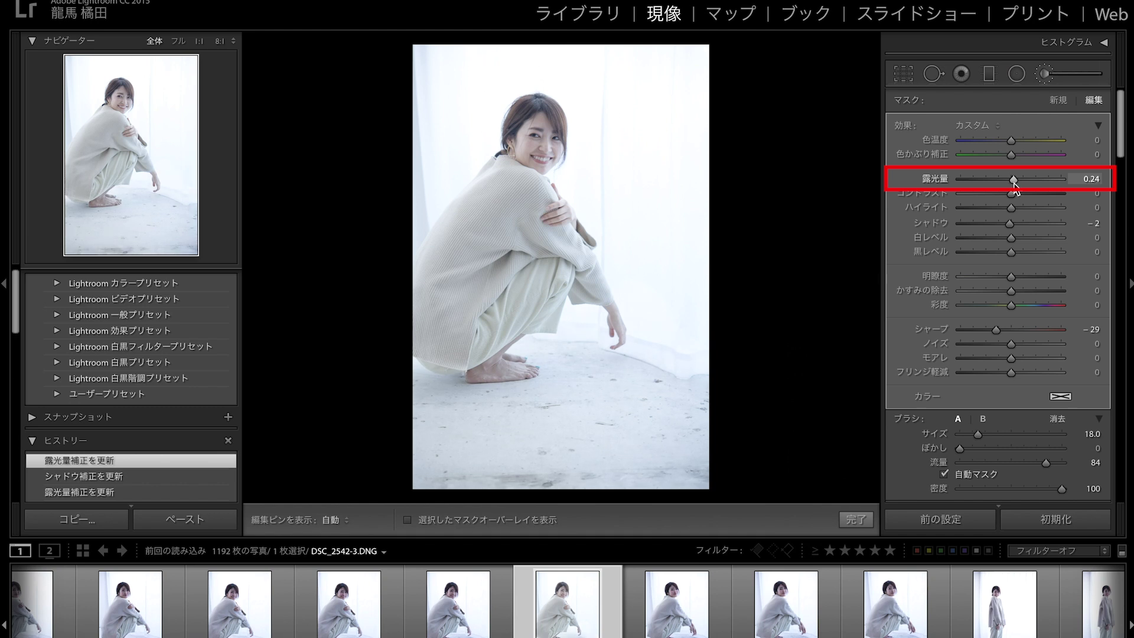
pyautogui.moveTo(1014, 188); pyautogui.dragTo(1013, 189)
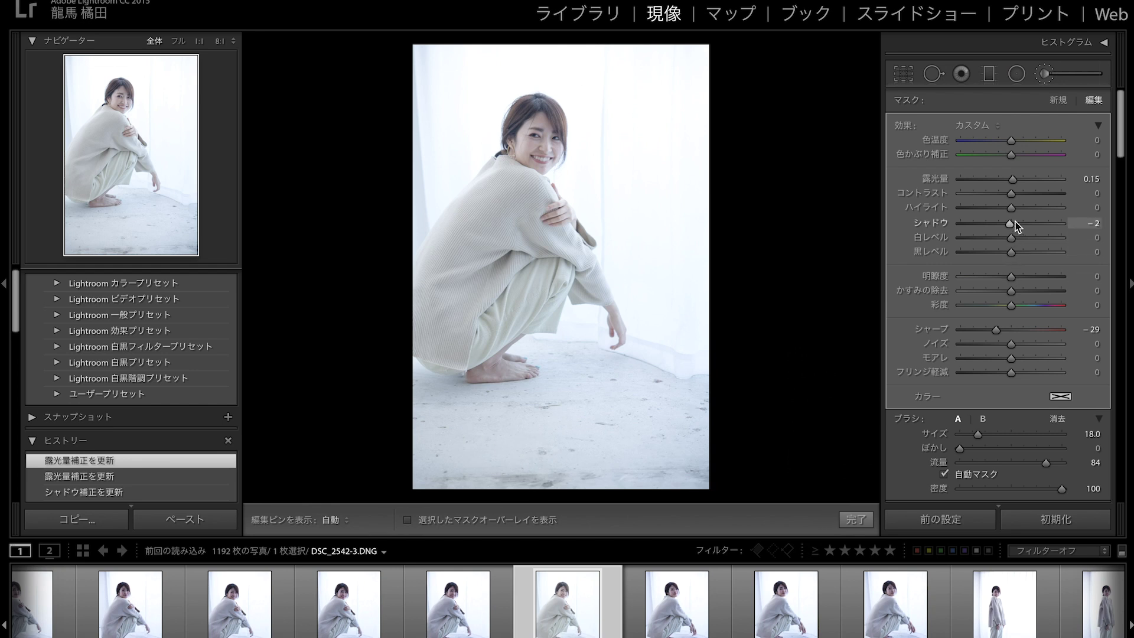
pyautogui.moveTo(1023, 232); pyautogui.dragTo(1042, 238)
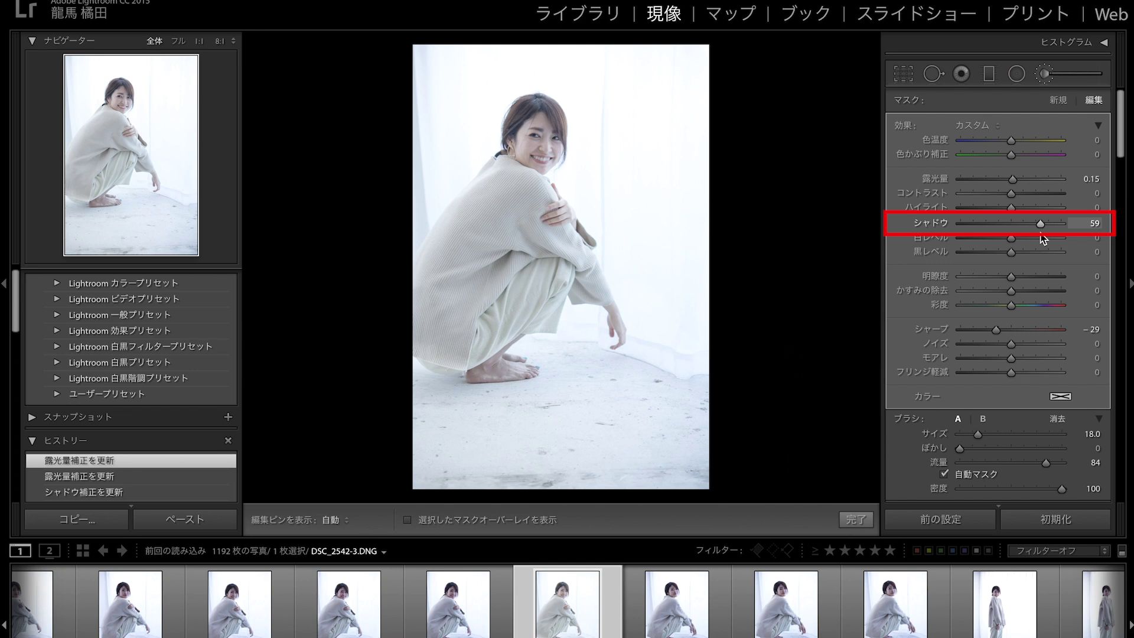
pyautogui.moveTo(1043, 235); pyautogui.dragTo(1047, 236)
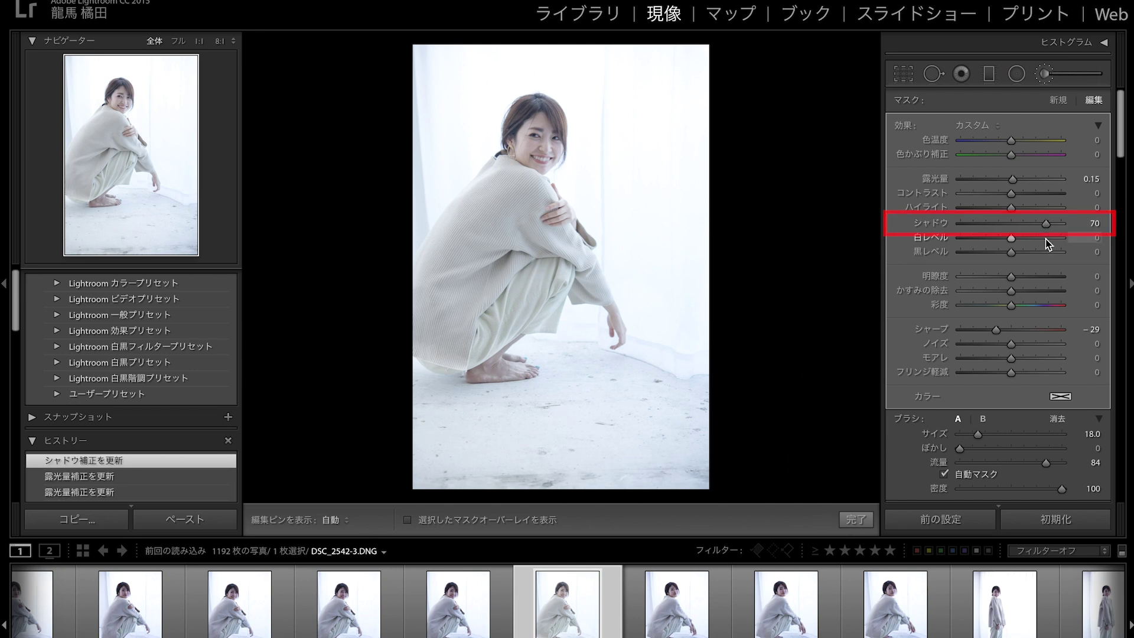
# Finish the brush edit and compare the shadows tone-curve history state against the latest edit
pyautogui.click(854, 519)
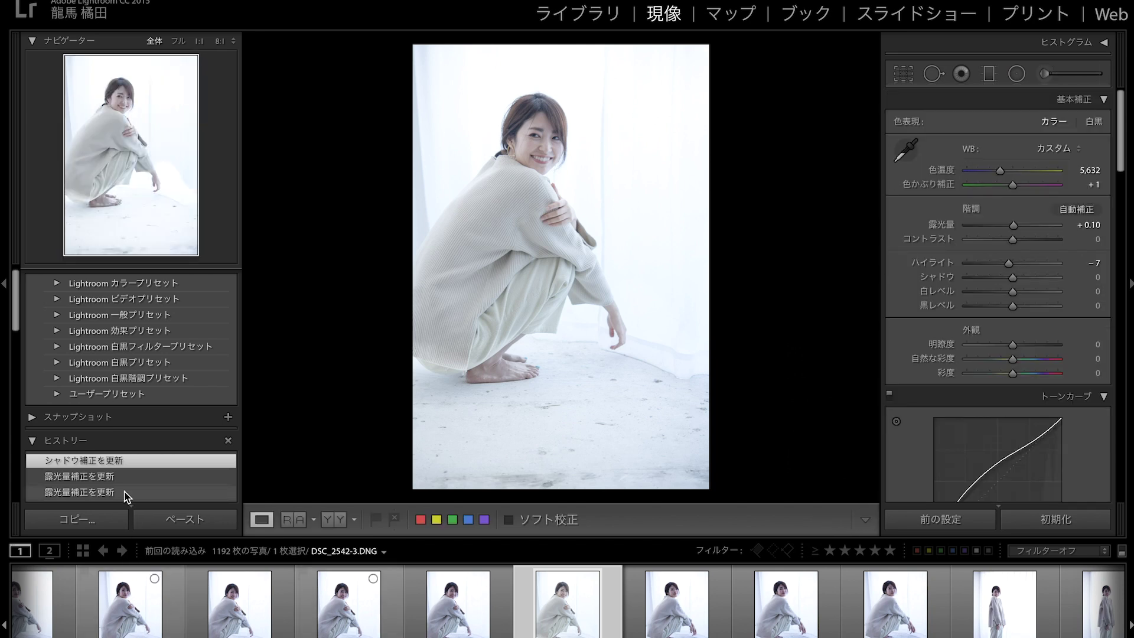
pyautogui.scroll(-1, 125, 497)
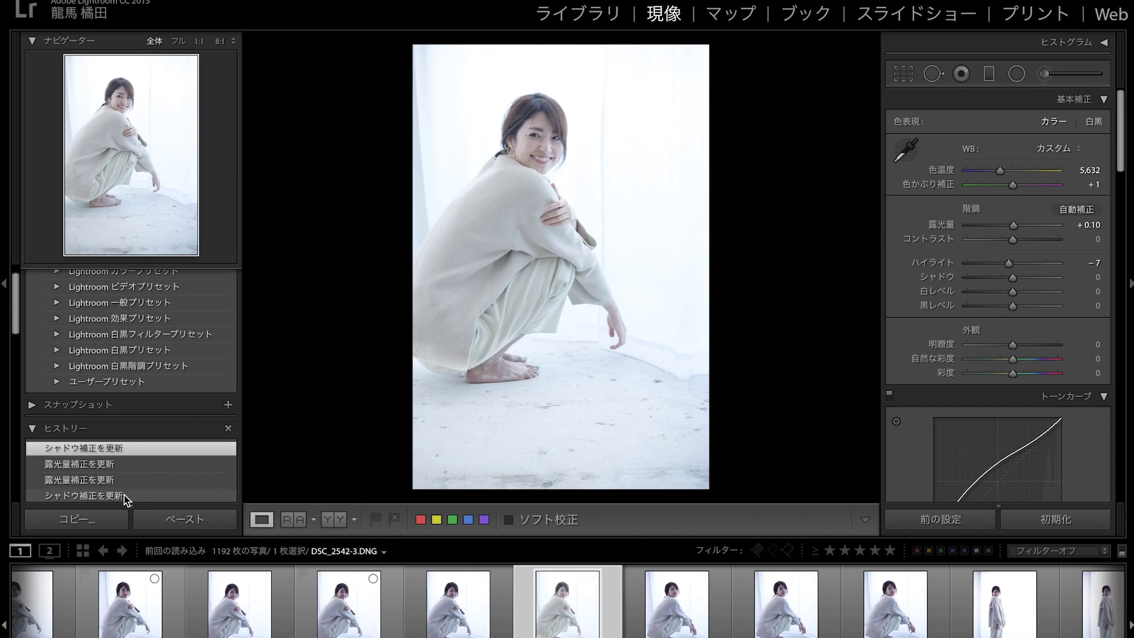
pyautogui.scroll(-8, 128, 494)
pyautogui.click(90, 402)
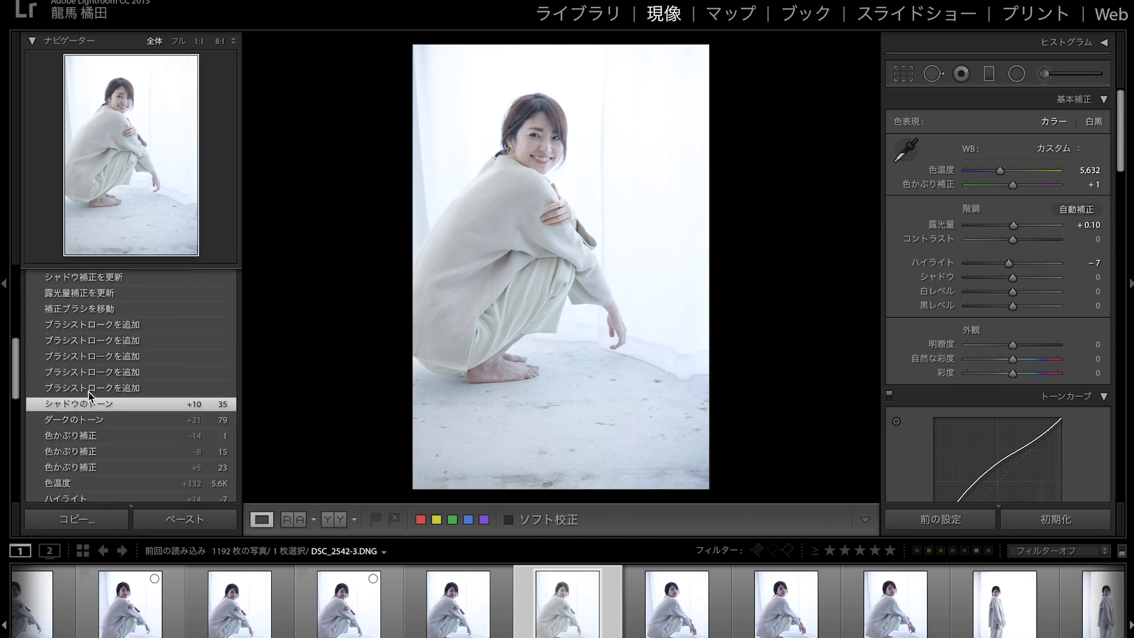
pyautogui.scroll(3, 96, 374)
pyautogui.scroll(5, 96, 374)
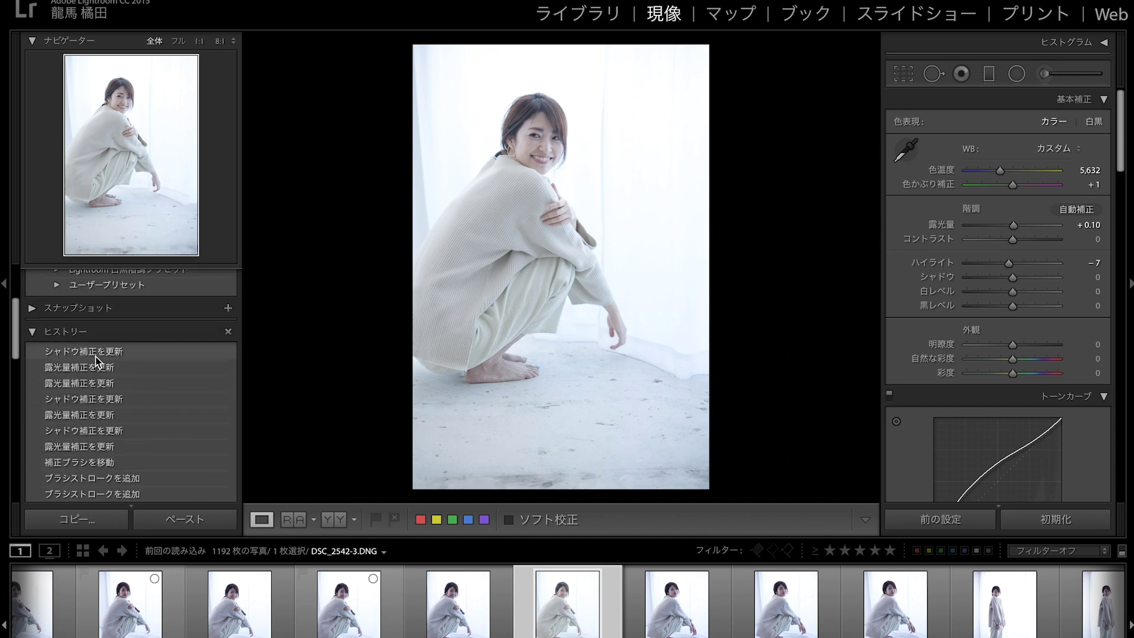
pyautogui.click(95, 352)
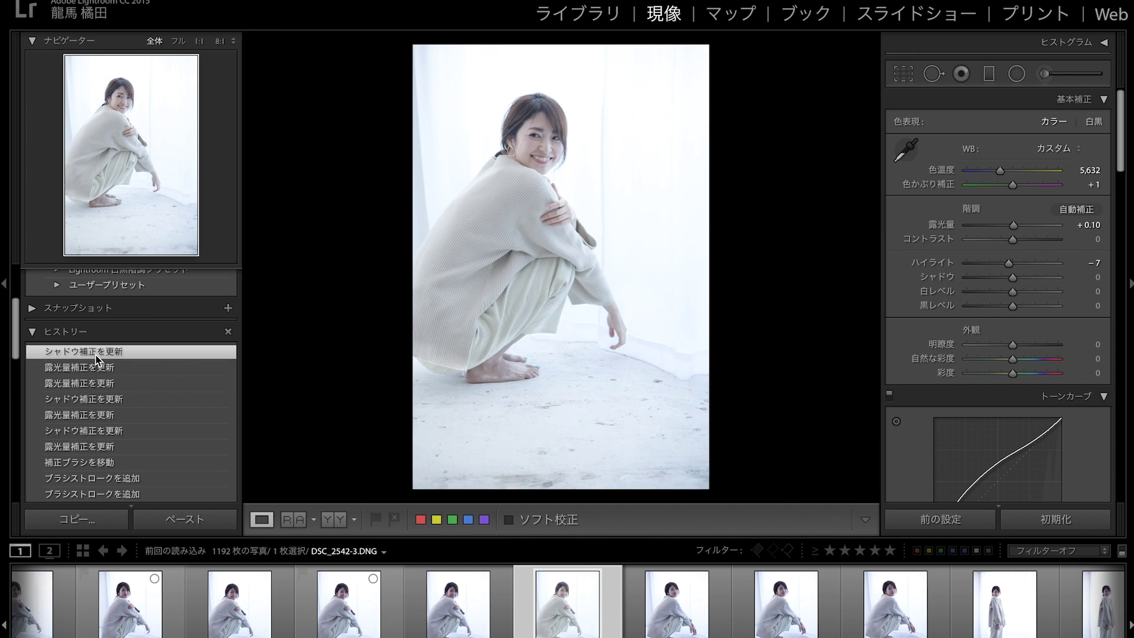
# Compare the history state before the floor mask strokes with the latest edit
pyautogui.scroll(-3, 95, 357)
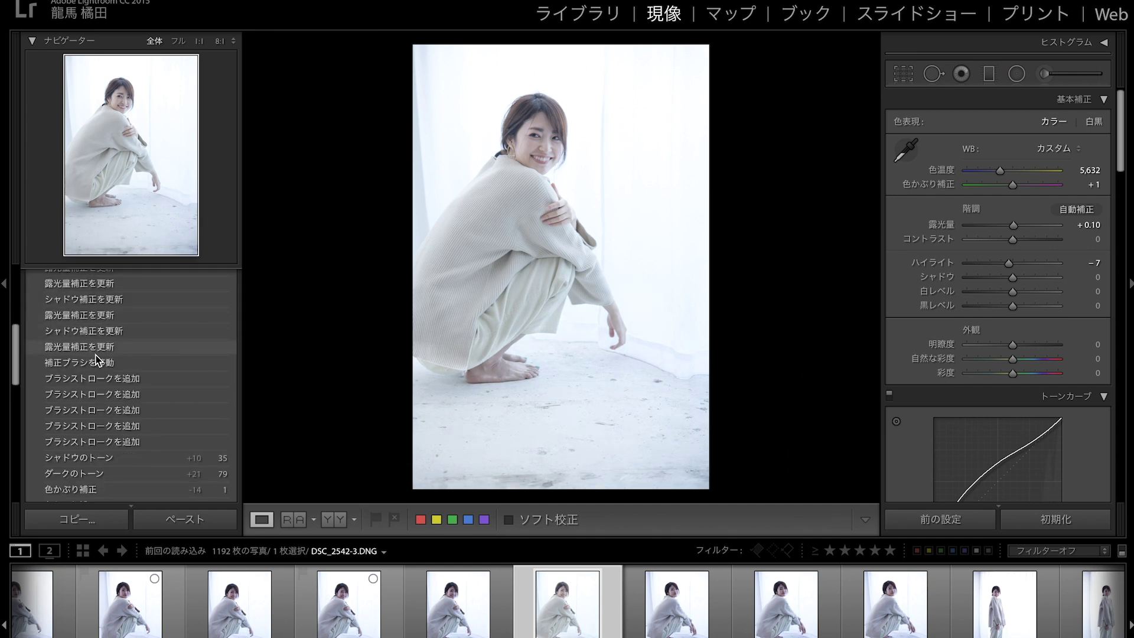
pyautogui.click(94, 454)
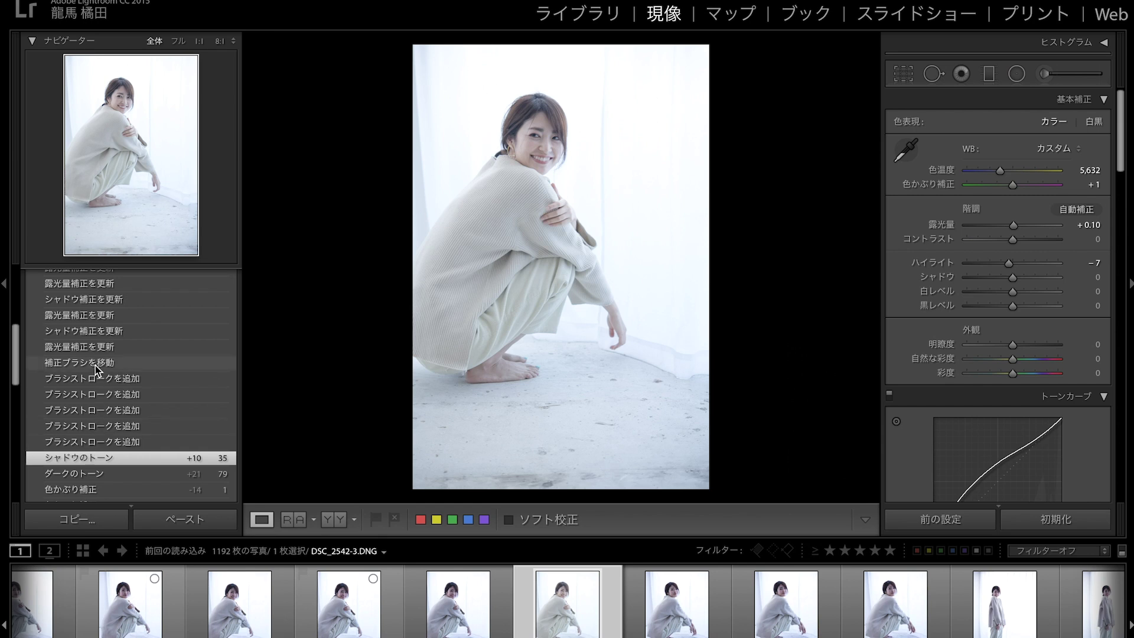
pyautogui.scroll(2, 94, 366)
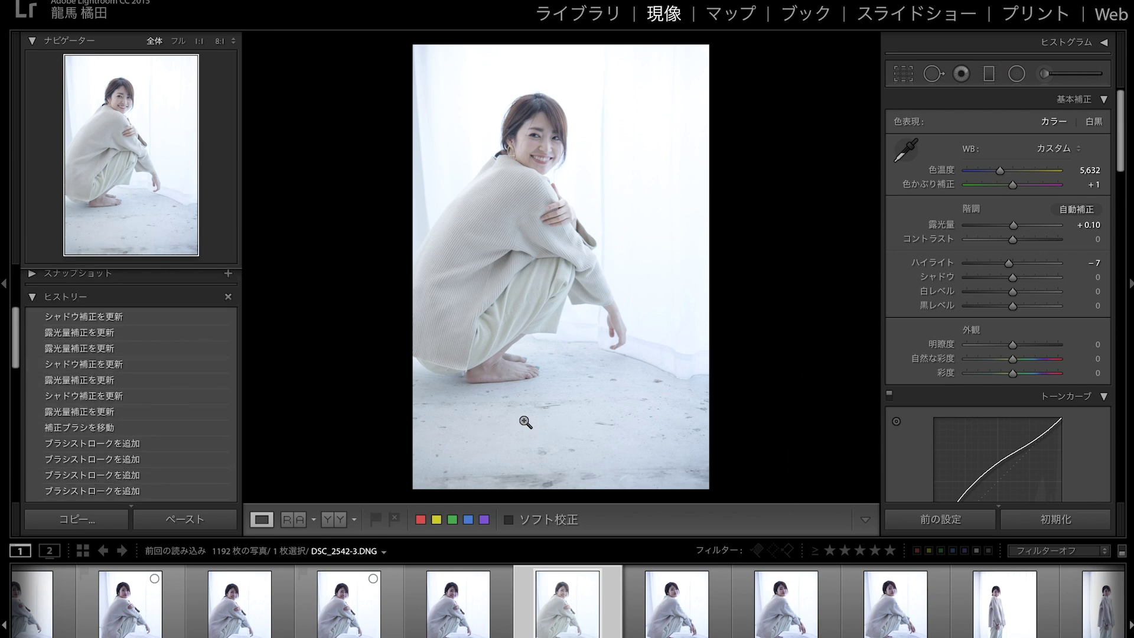
pyautogui.scroll(1, 133, 384)
pyautogui.click(123, 342)
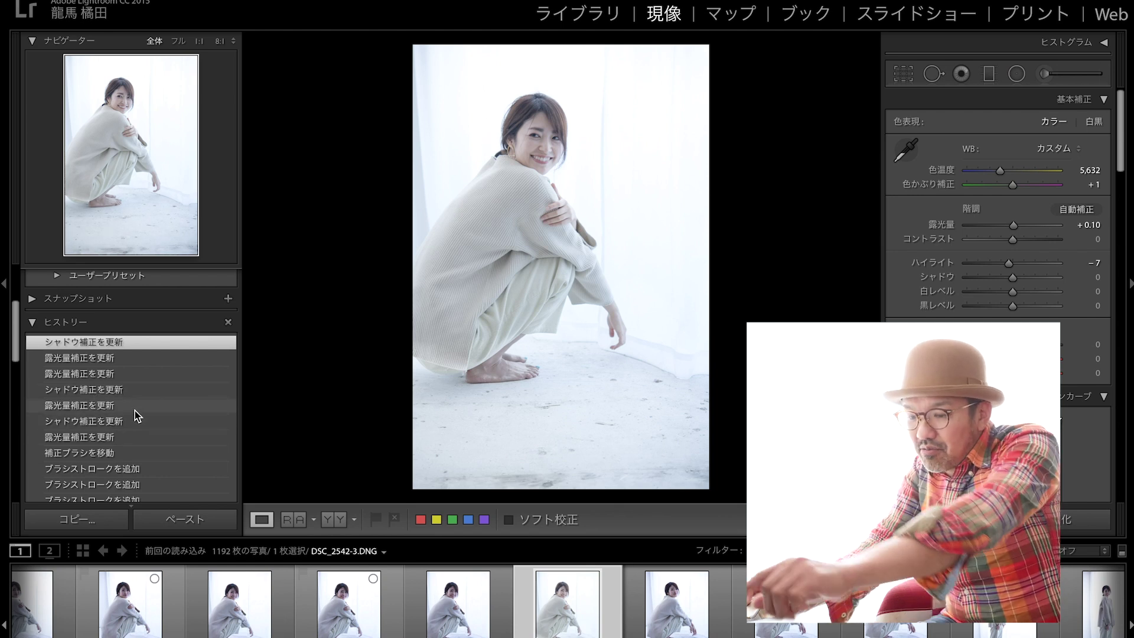
# Preview the first Brush Stroke state, then the シャドウのトーン state before any mask strokes
pyautogui.scroll(-3, 129, 423)
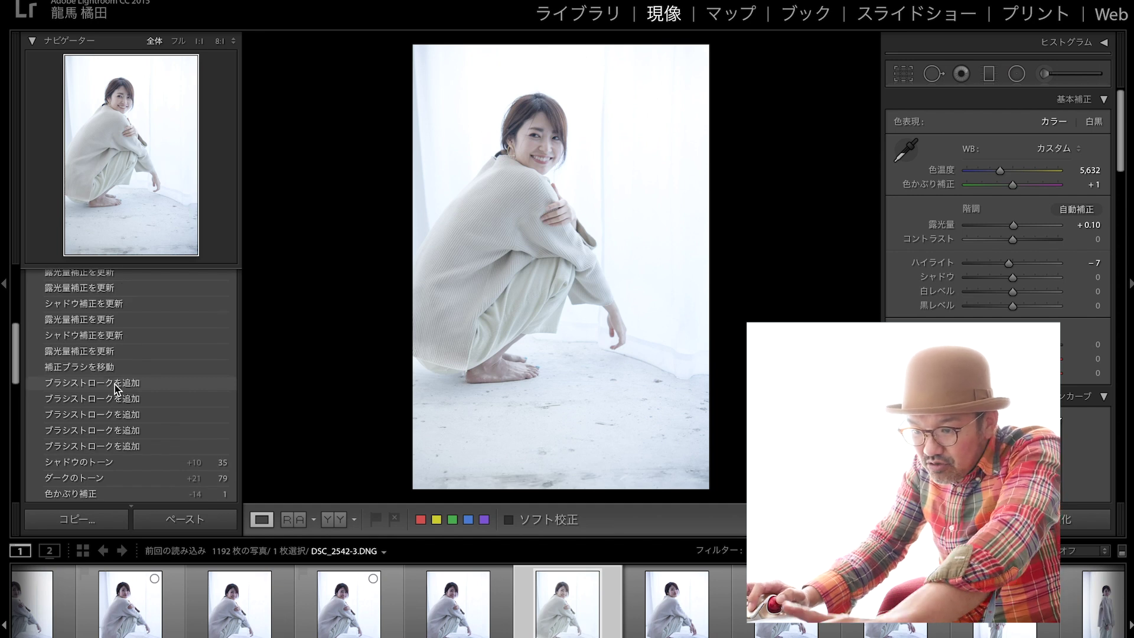
pyautogui.click(117, 384)
pyautogui.scroll(-3, 120, 393)
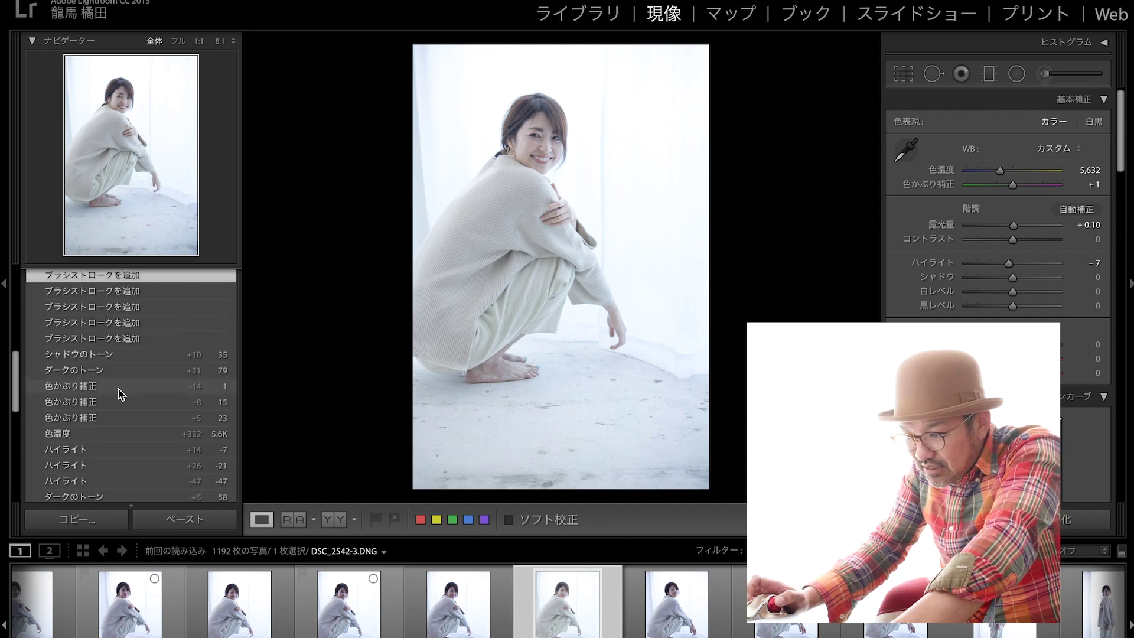
pyautogui.click(117, 354)
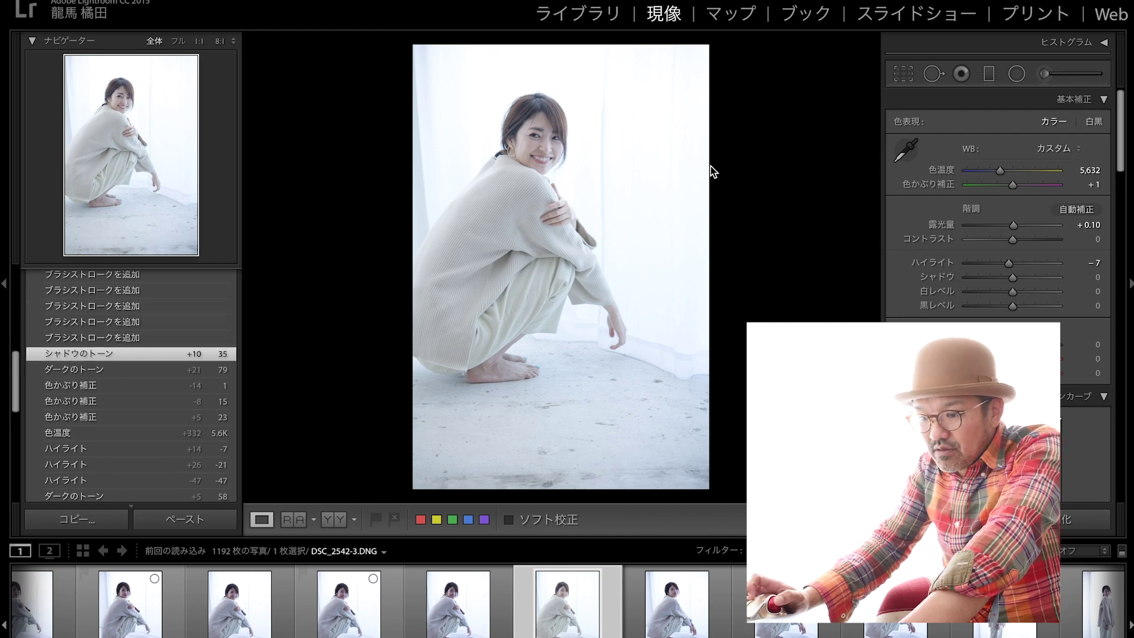
pyautogui.scroll(-5, 172, 351)
pyautogui.scroll(-5, 172, 352)
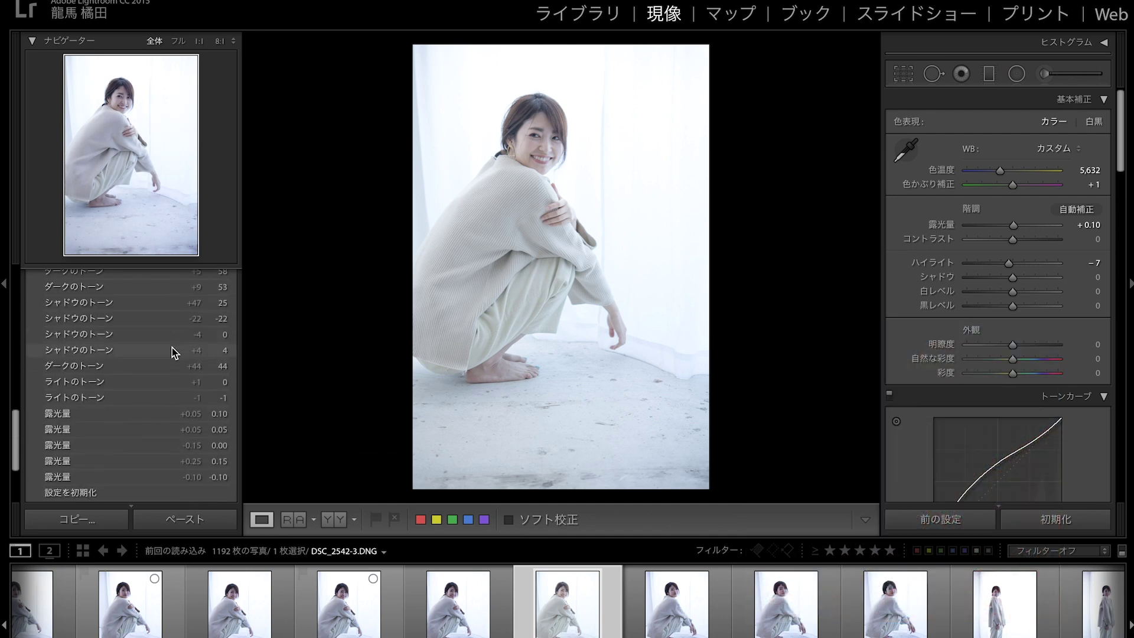
pyautogui.scroll(-5, 172, 351)
# Preview the original Import history state, then return to the newest fully edited step
pyautogui.click(165, 461)
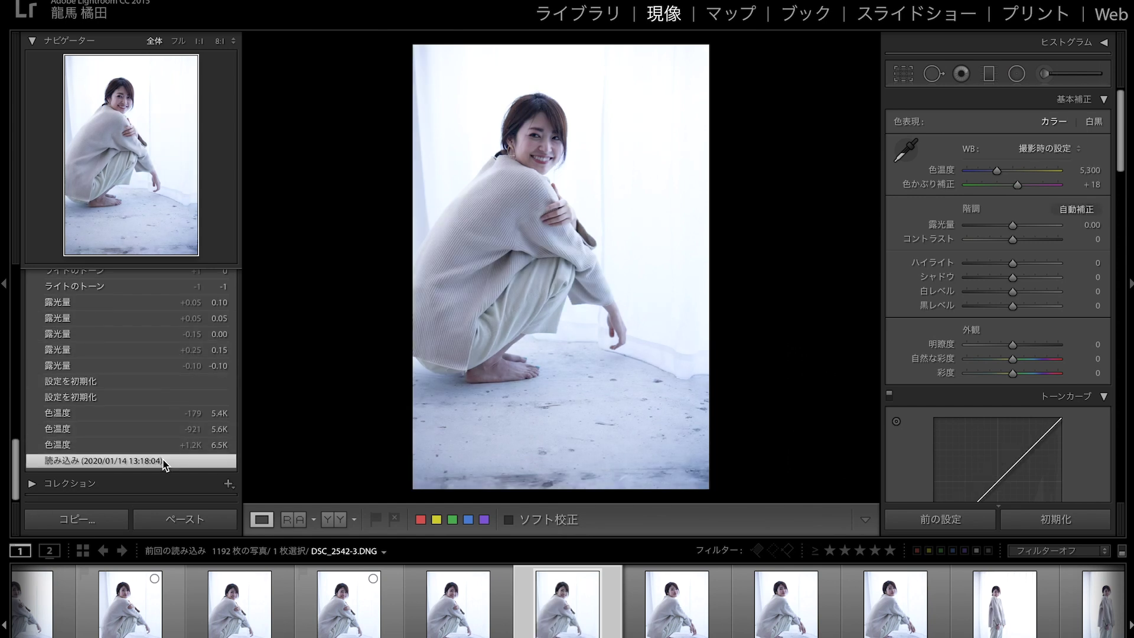
pyautogui.scroll(3, 165, 455)
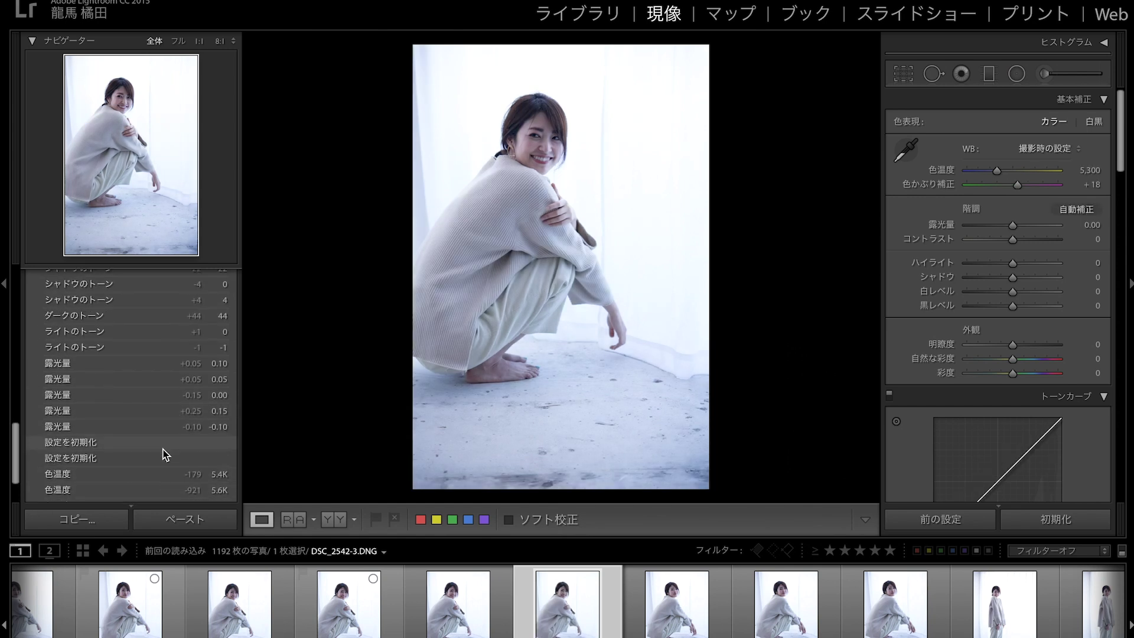
pyautogui.scroll(1, 164, 455)
pyautogui.scroll(3, 165, 454)
pyautogui.scroll(3, 165, 455)
pyautogui.scroll(3, 165, 457)
pyautogui.scroll(5, 165, 458)
pyautogui.click(156, 449)
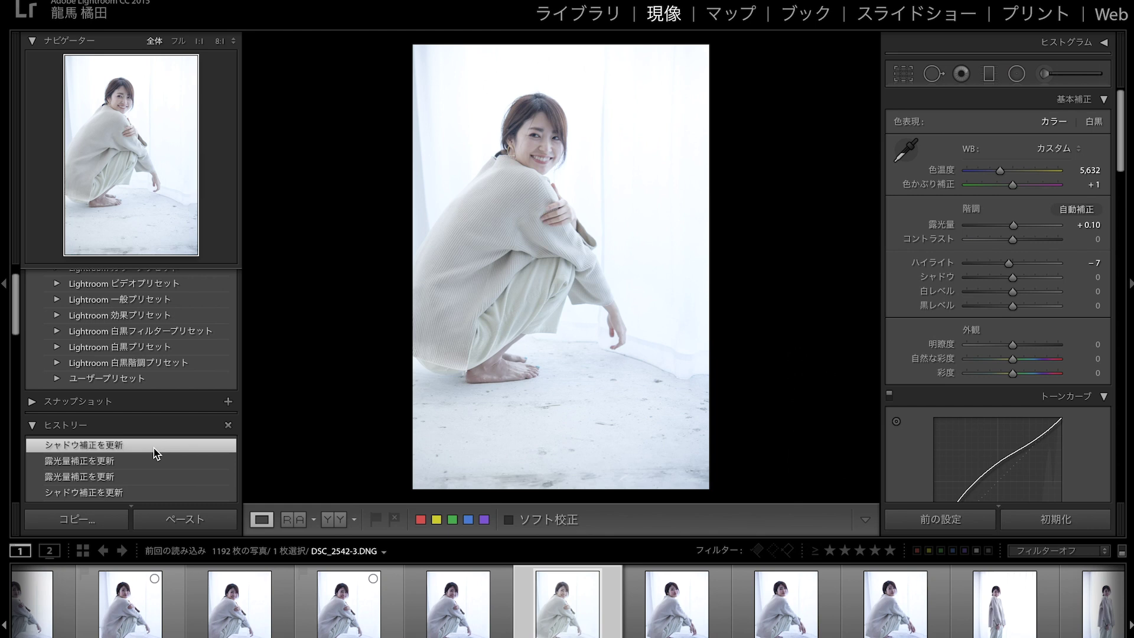
pyautogui.scroll(-5, 153, 454)
pyautogui.scroll(-5, 154, 454)
pyautogui.scroll(-3, 153, 453)
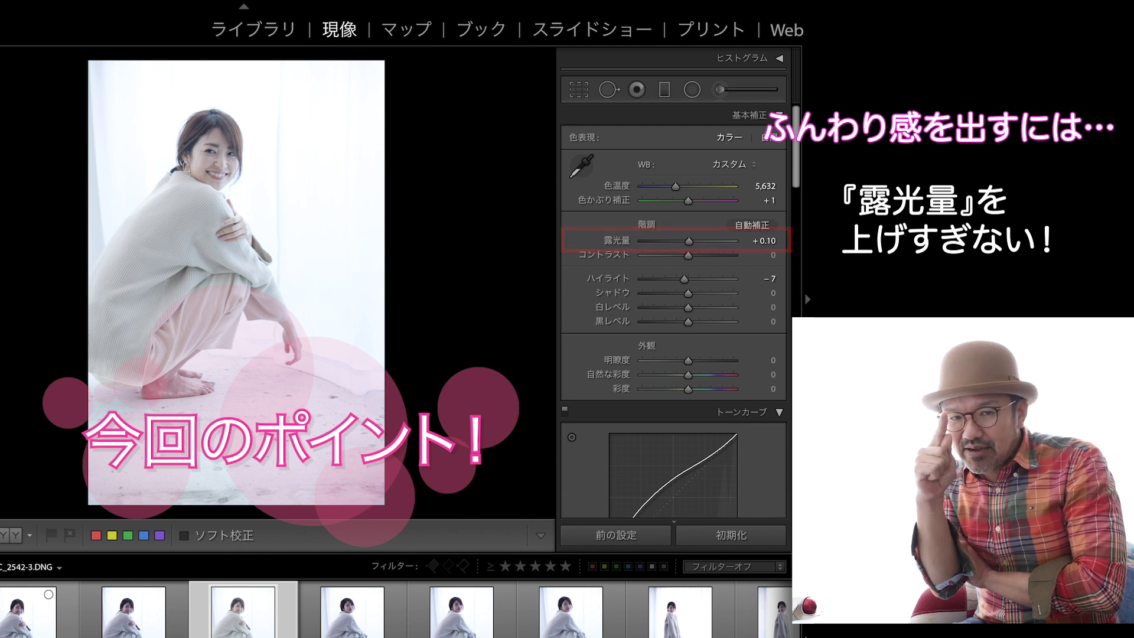
pyautogui.scroll(-3, 762, 369)
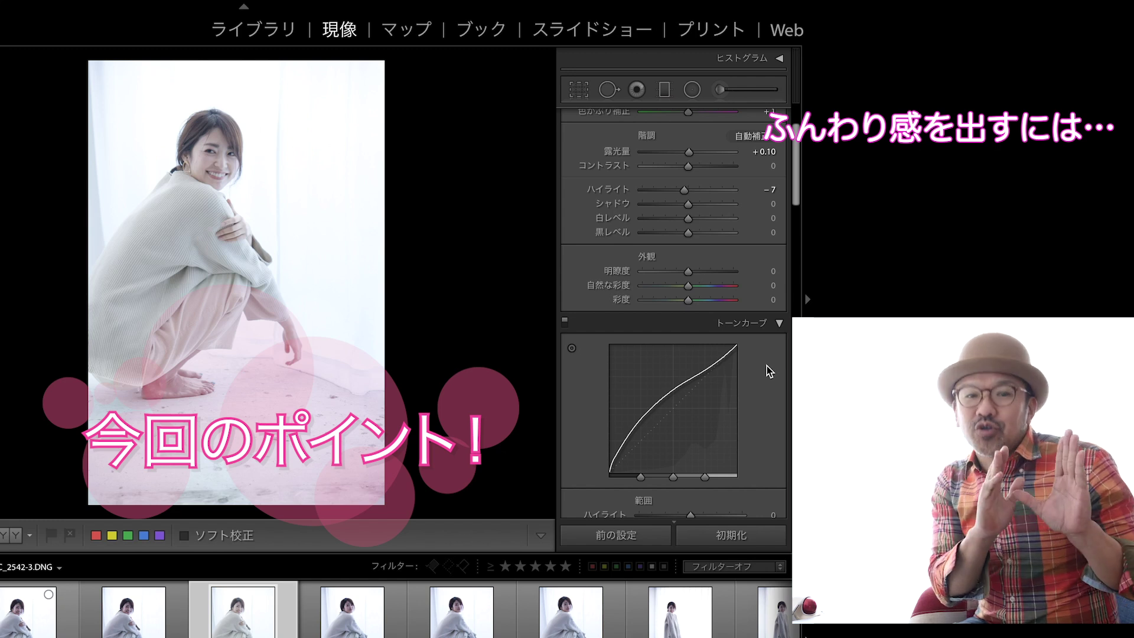
pyautogui.scroll(-5, 767, 367)
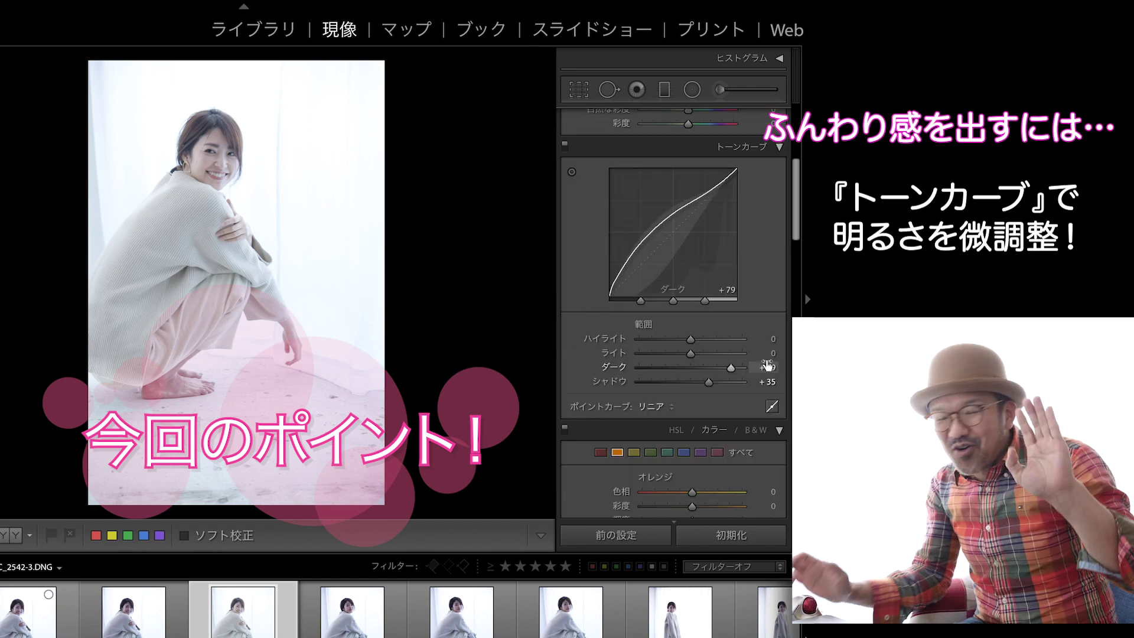